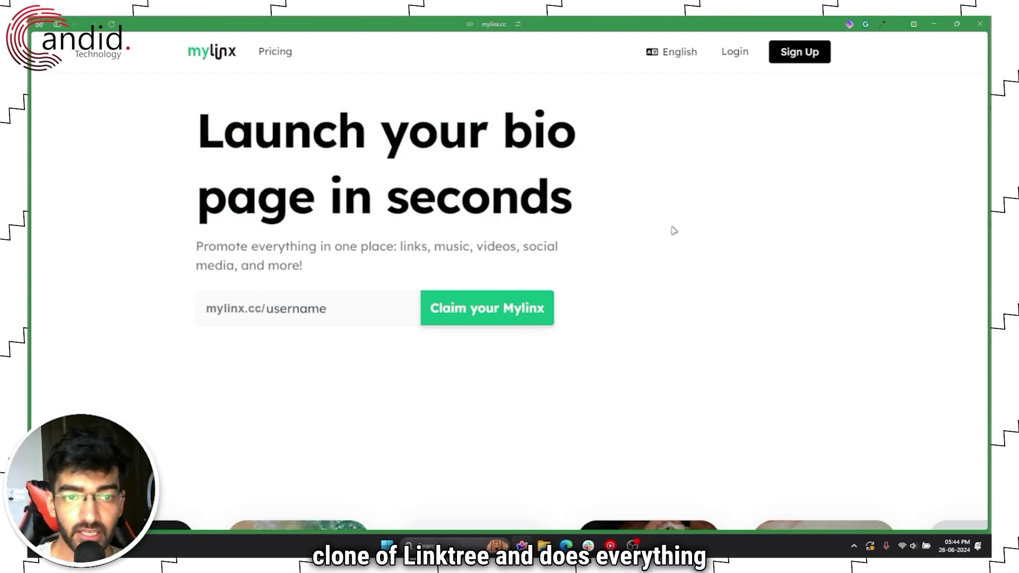
Step: Scroll through the Mylinx homepage to look over its features
scroll(672, 228, down, 8)
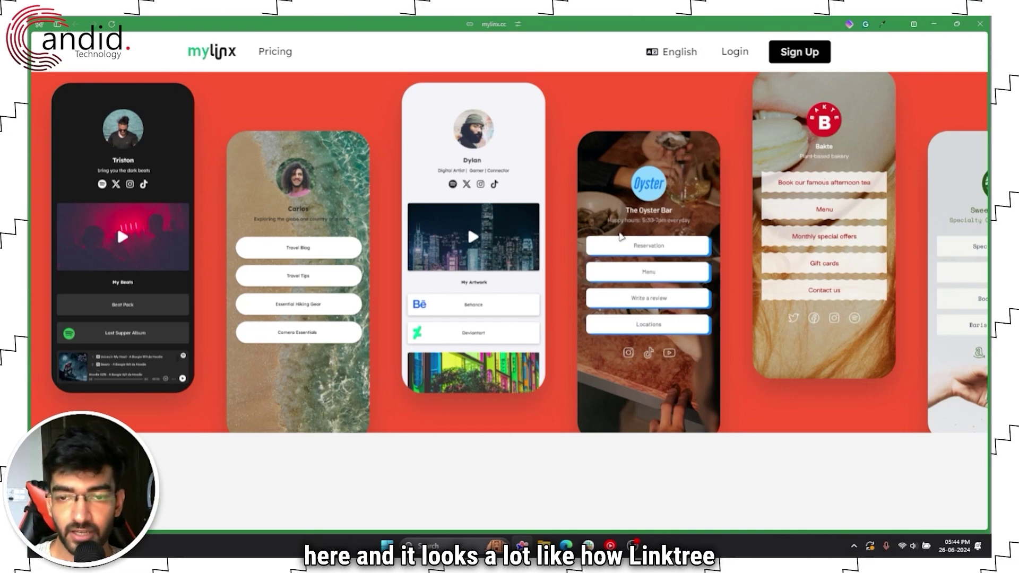
scroll(610, 236, down, 5)
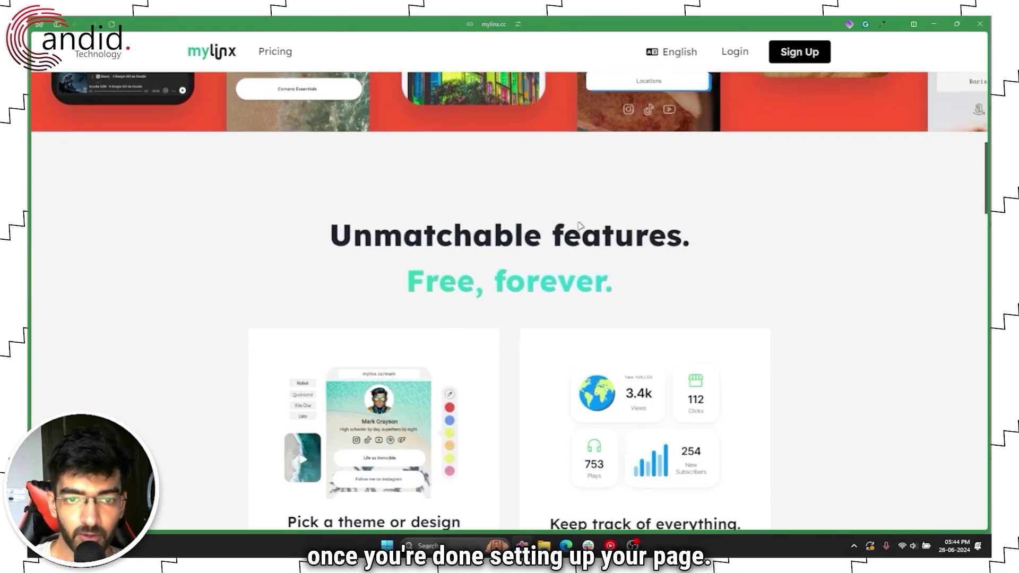
scroll(502, 216, down, 2)
scroll(511, 209, down, 1)
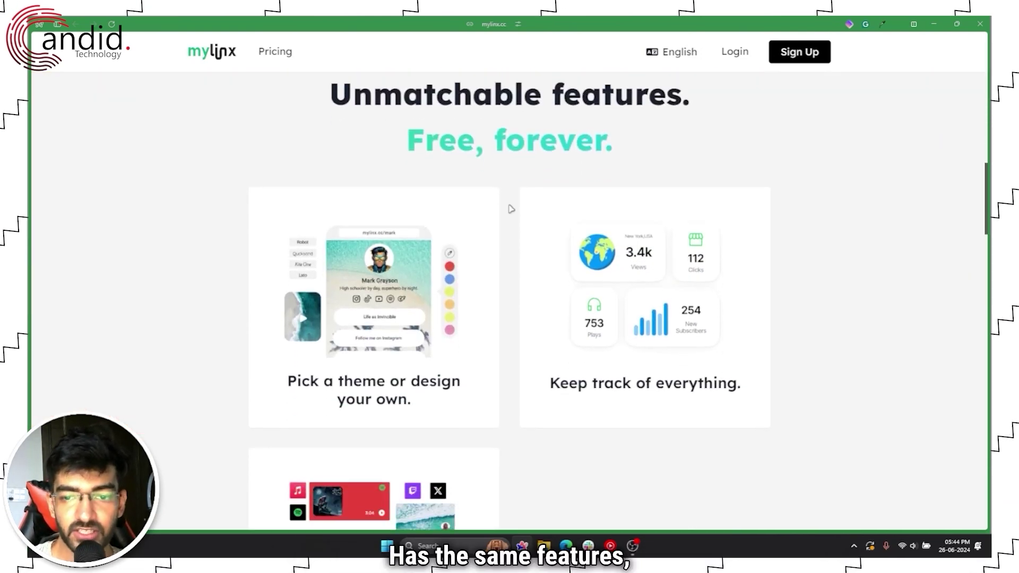
scroll(511, 209, down, 3)
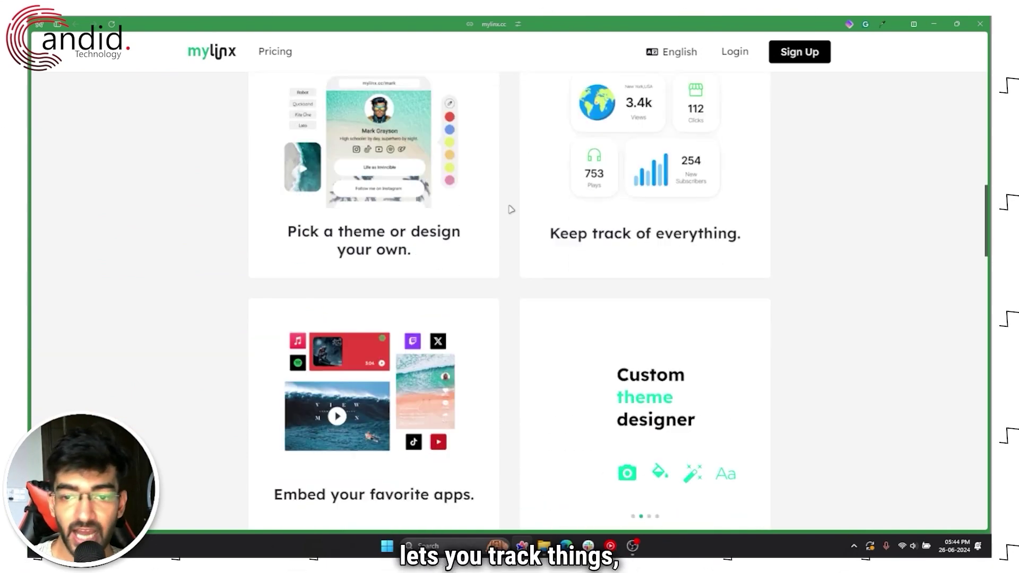
scroll(511, 209, down, 2)
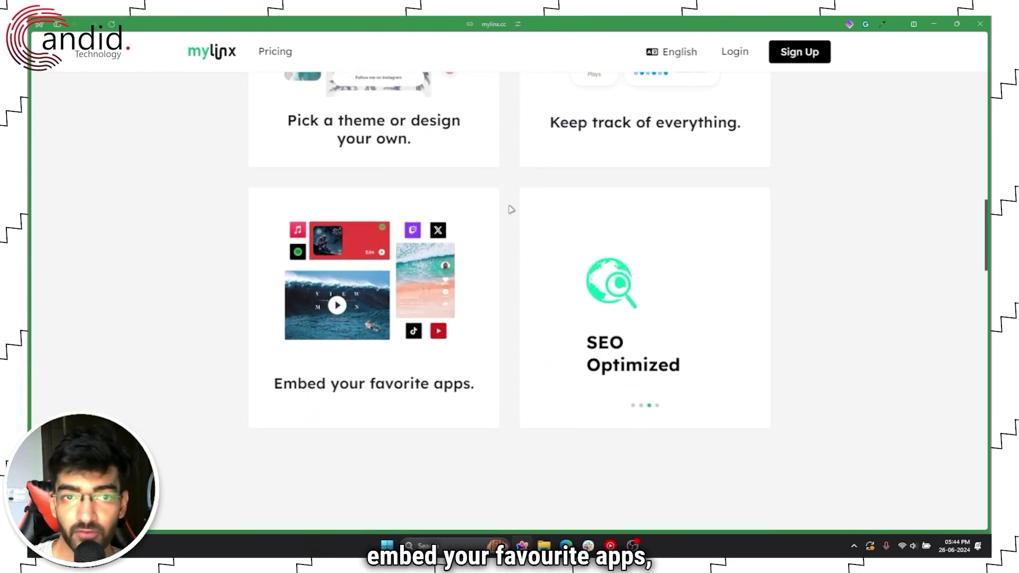
scroll(511, 209, up, 3)
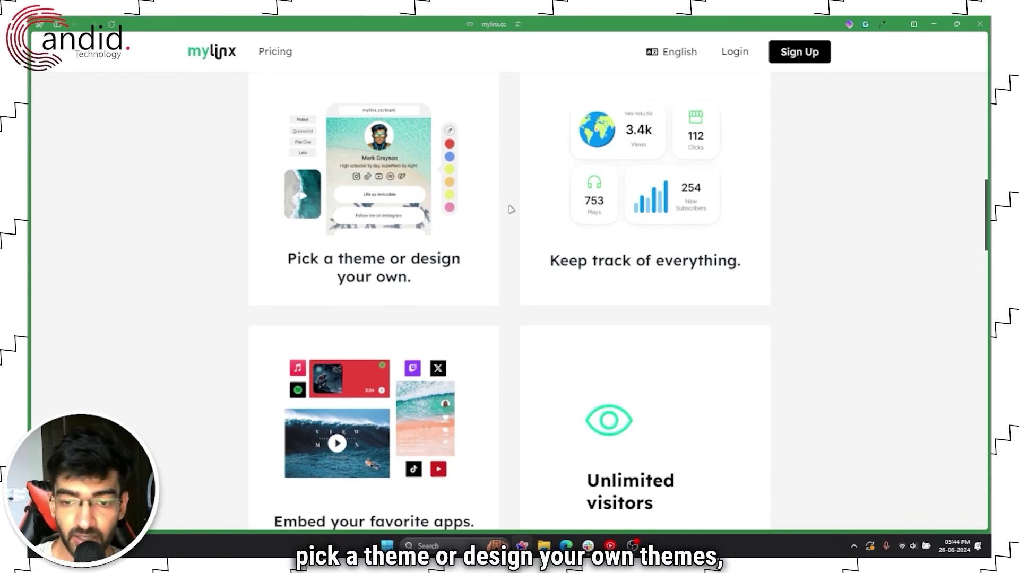
scroll(511, 209, down, 5)
scroll(512, 228, up, 11)
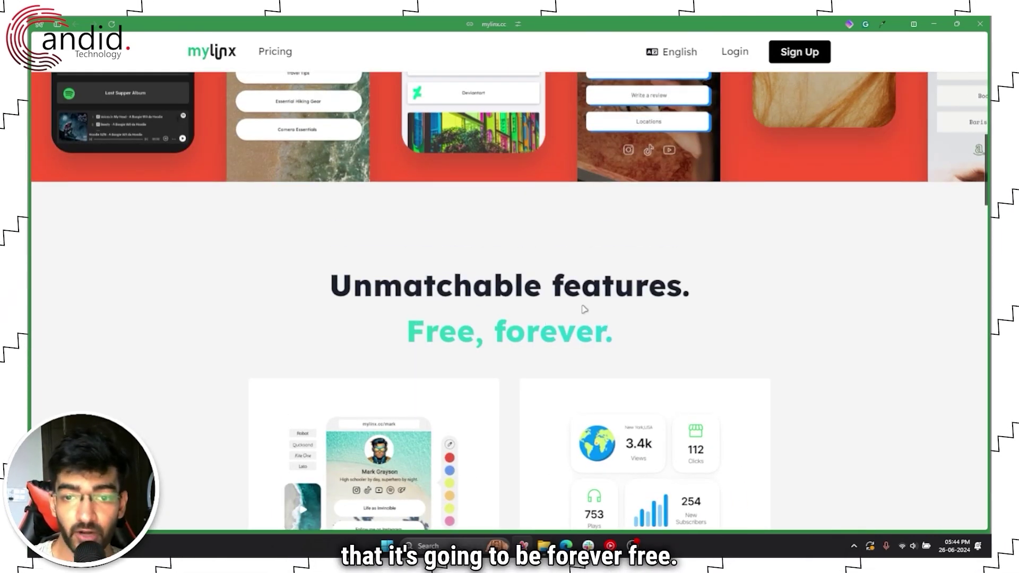
scroll(567, 309, up, 10)
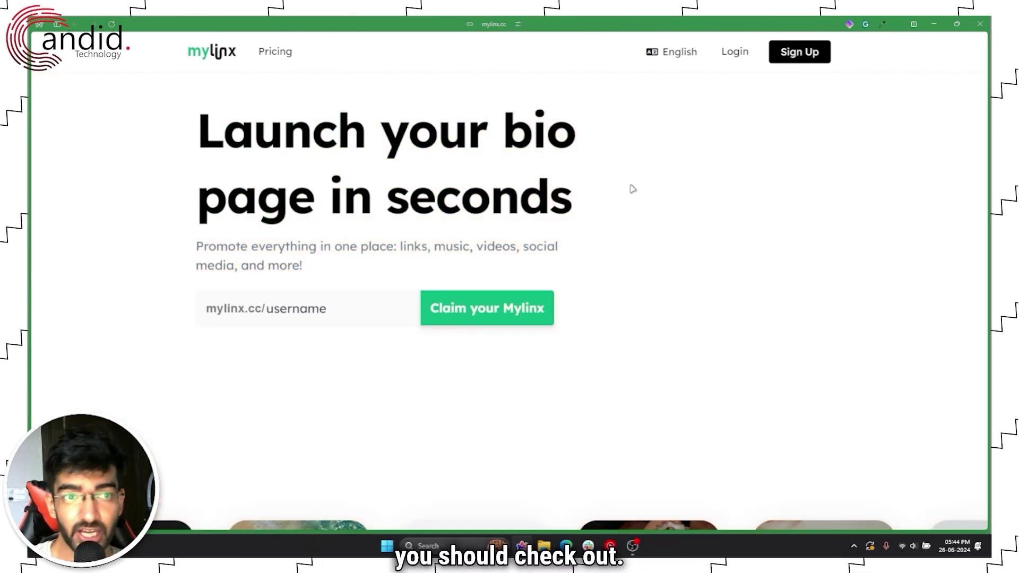
Step: Review the Mylinx pricing plans, then return home and view its pricing section
click(278, 53)
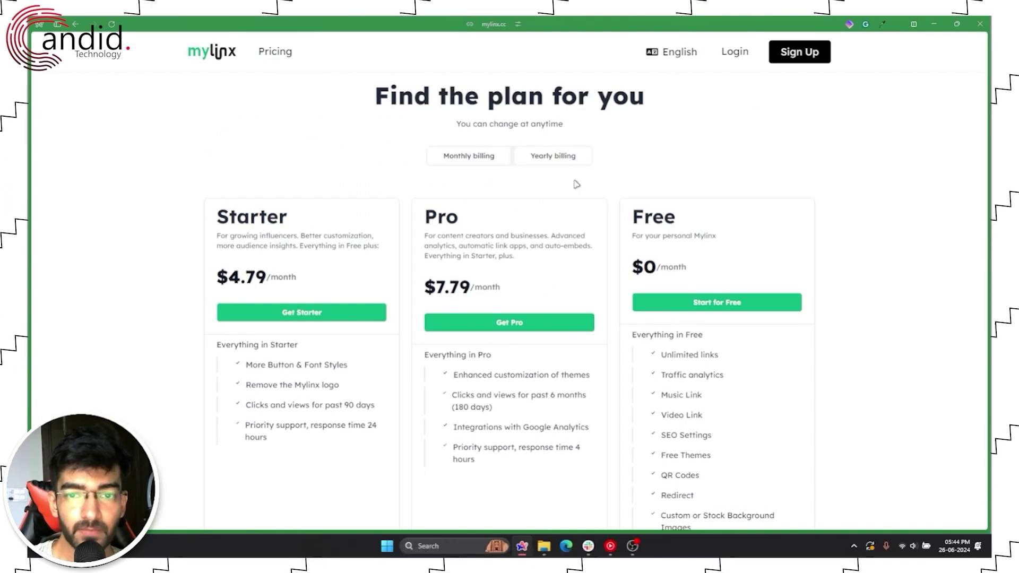
scroll(575, 183, down, 1)
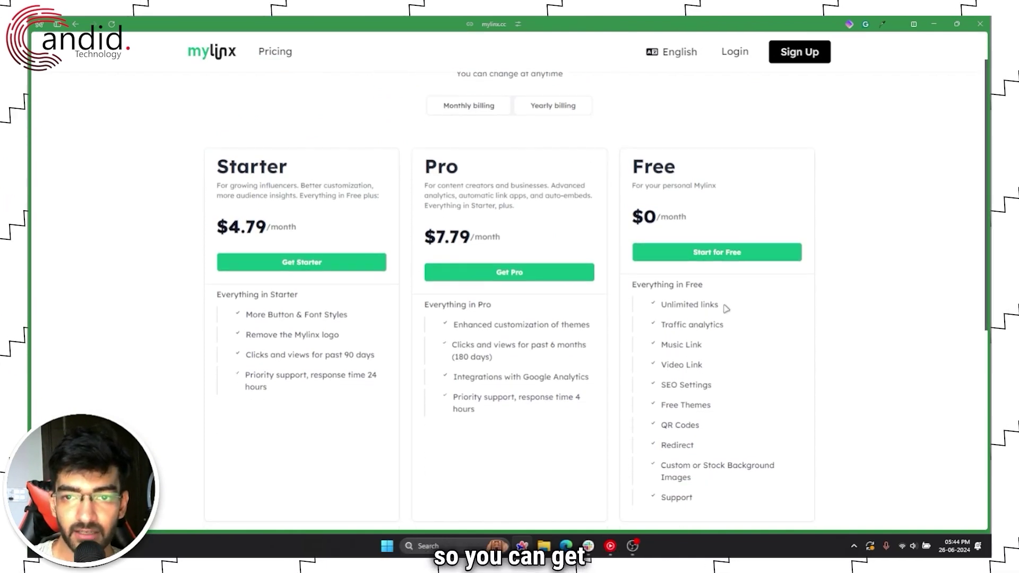
scroll(726, 309, down, 1)
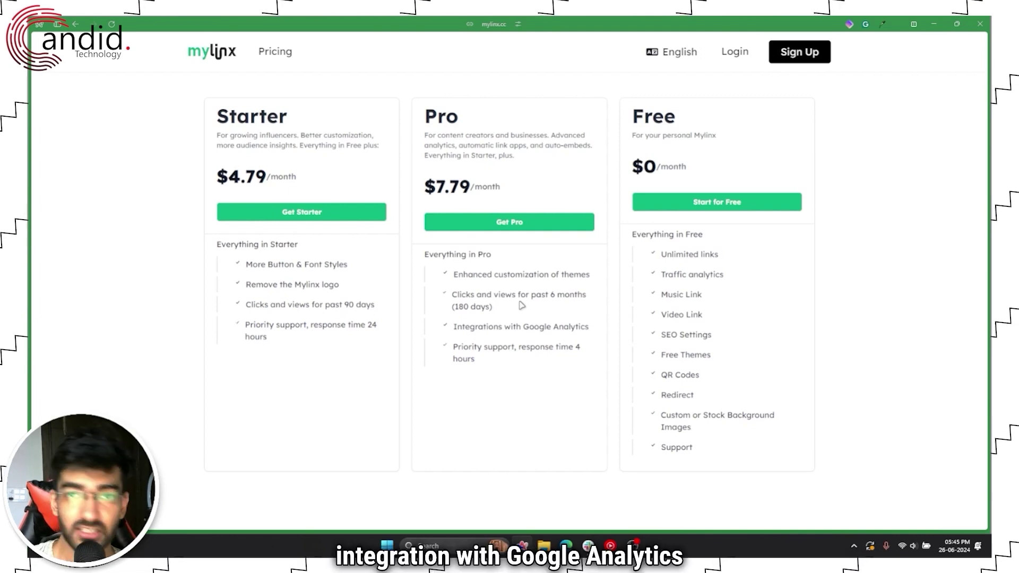
scroll(509, 319, up, 2)
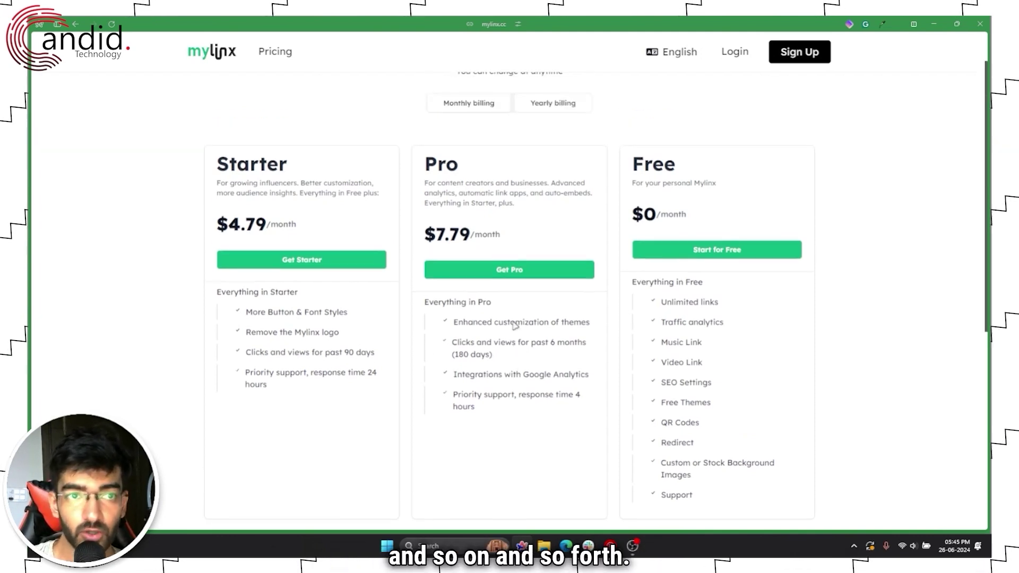
click(215, 60)
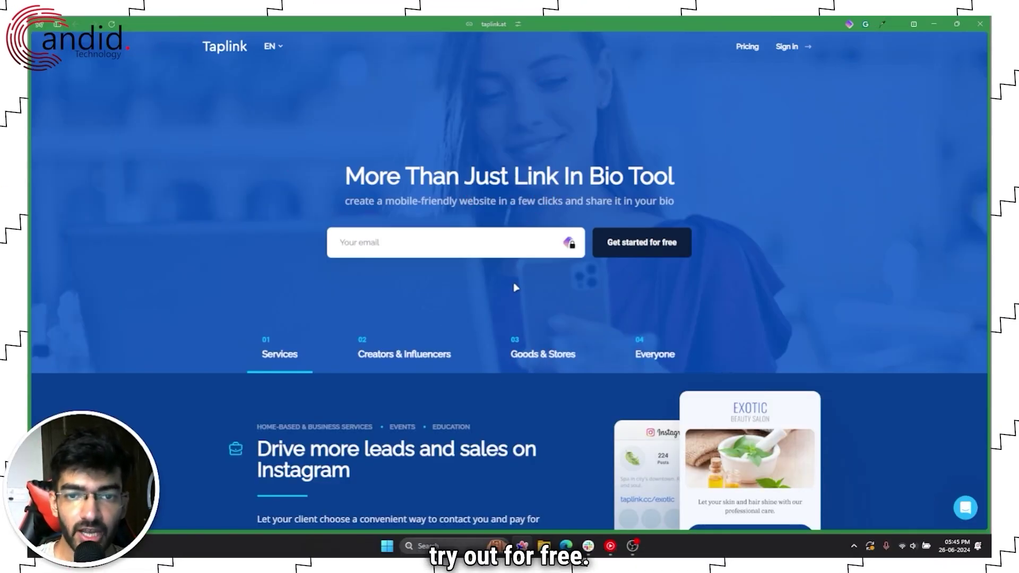
click(750, 50)
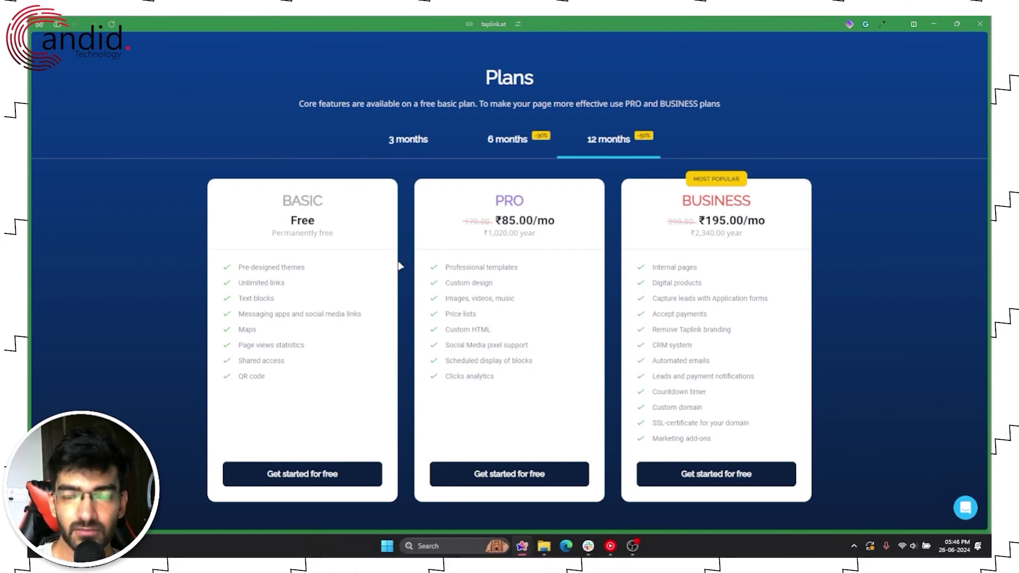
scroll(400, 266, up, 6)
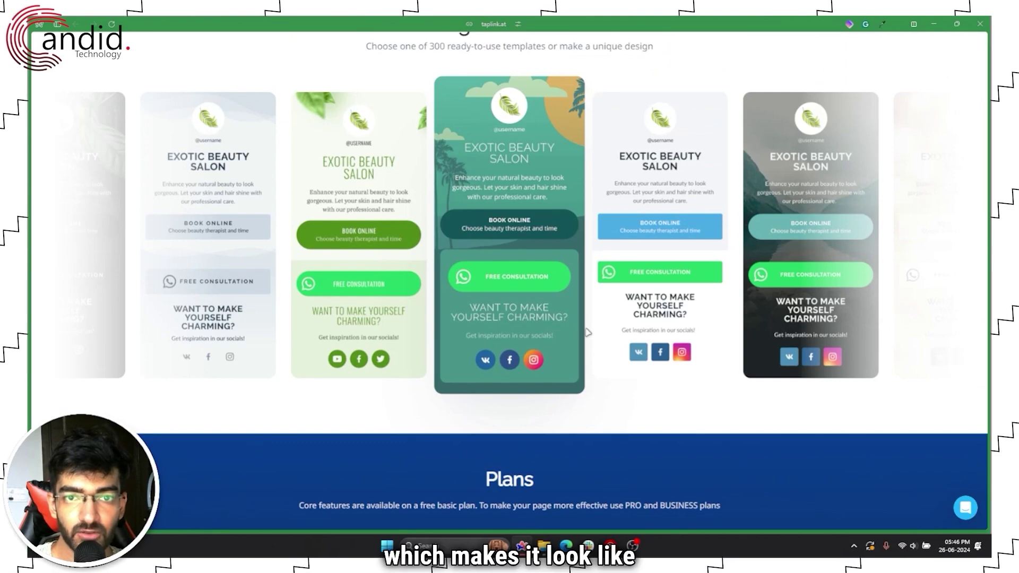
scroll(588, 332, up, 10)
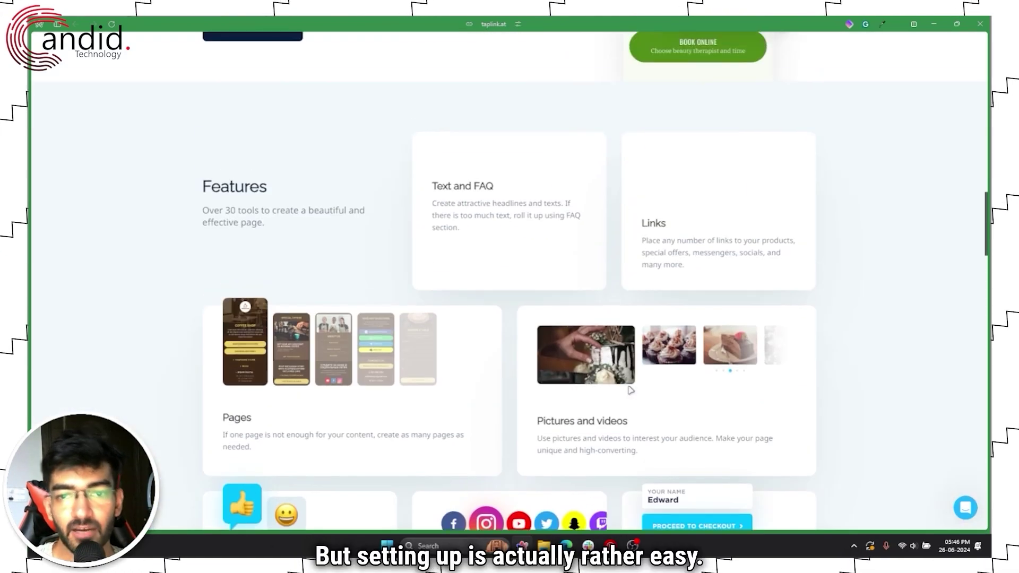
scroll(630, 390, up, 10)
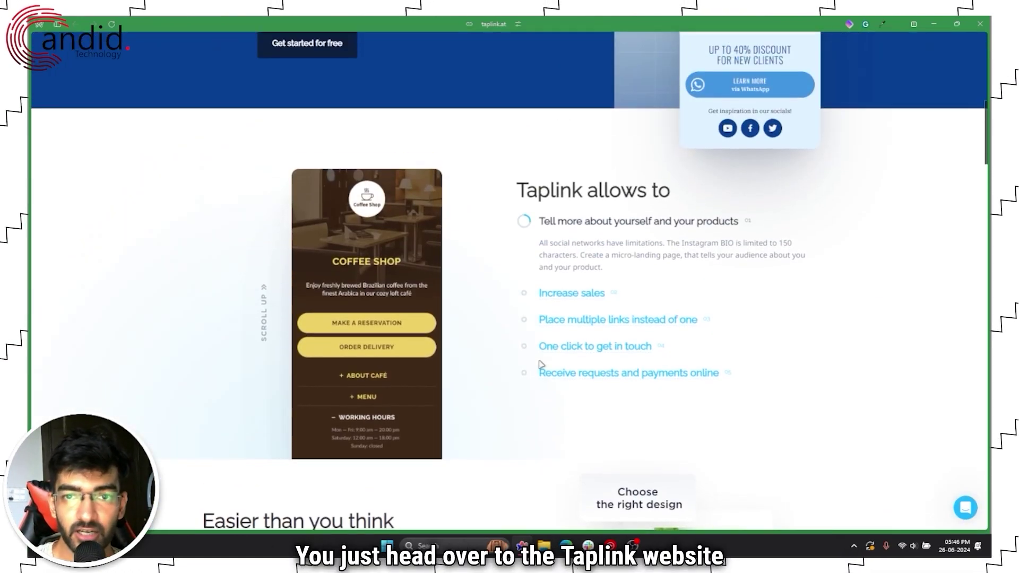
scroll(497, 349, up, 8)
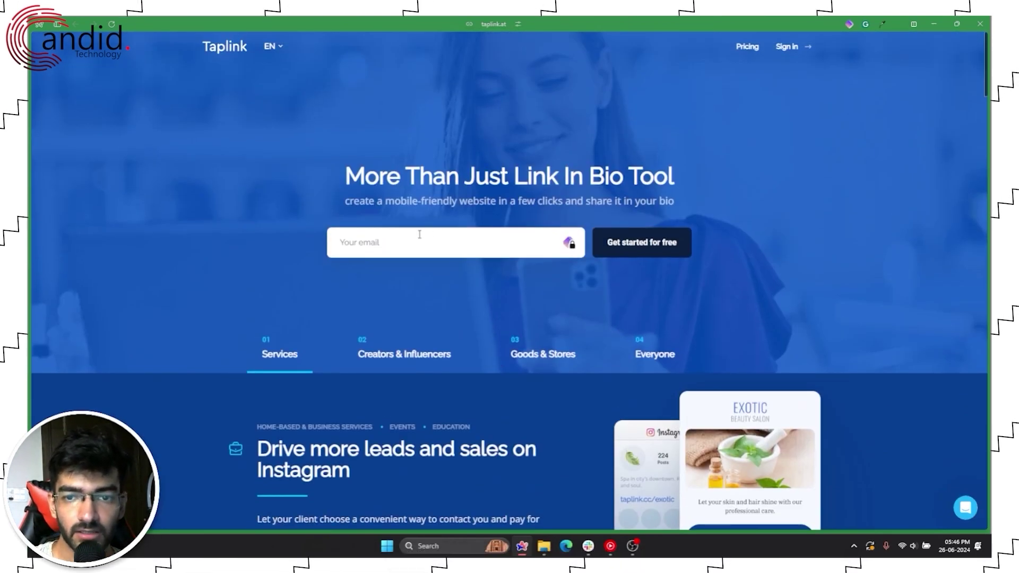
Step: Start a free Taplink sign-up with an email, then complete it with a Google account
click(419, 234)
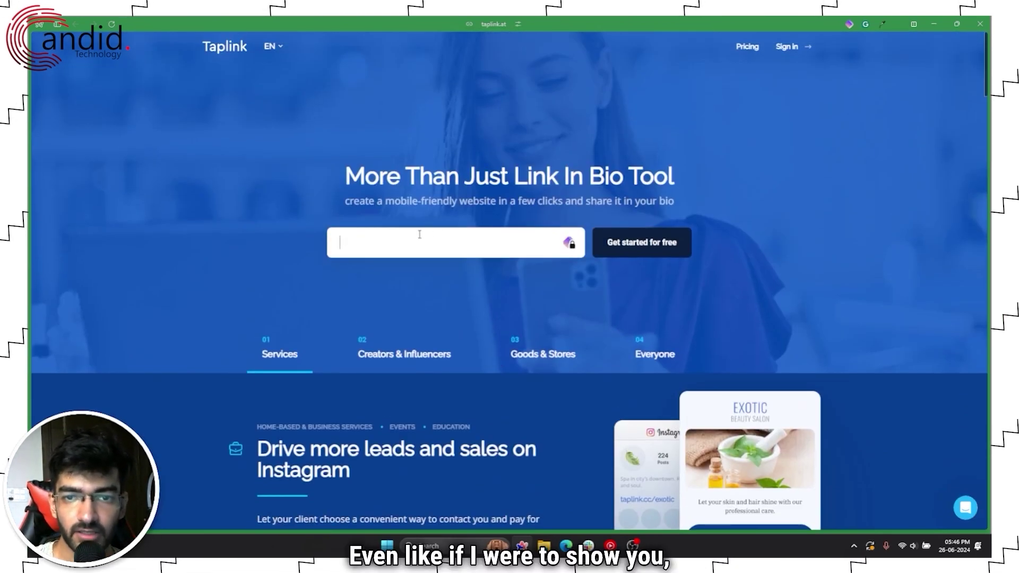
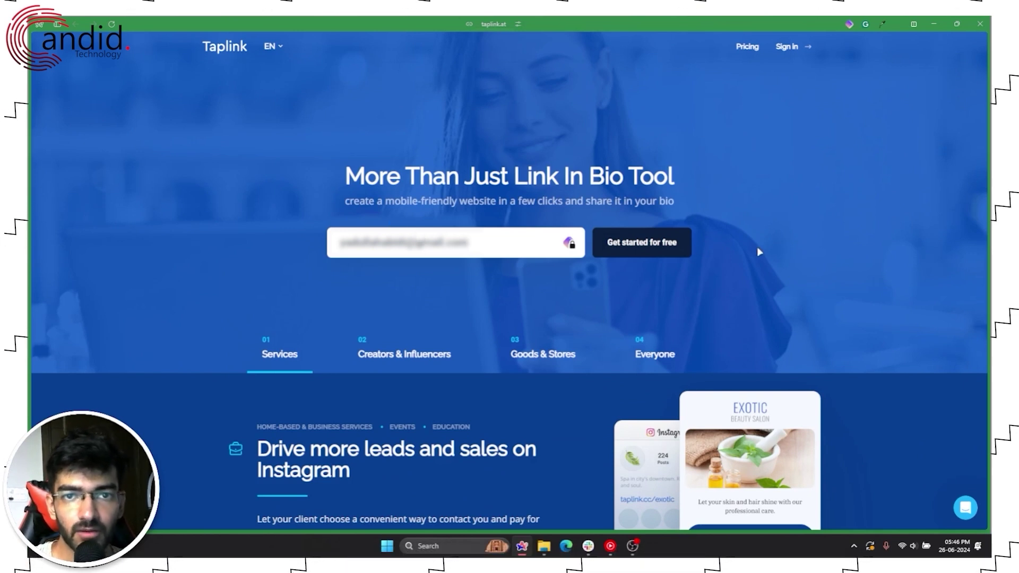
click(643, 248)
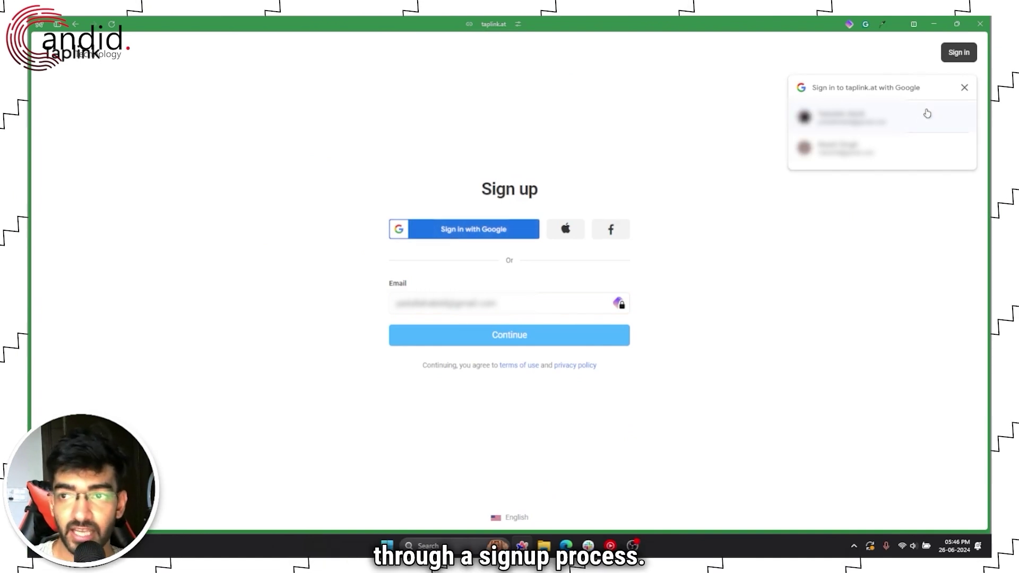
click(961, 89)
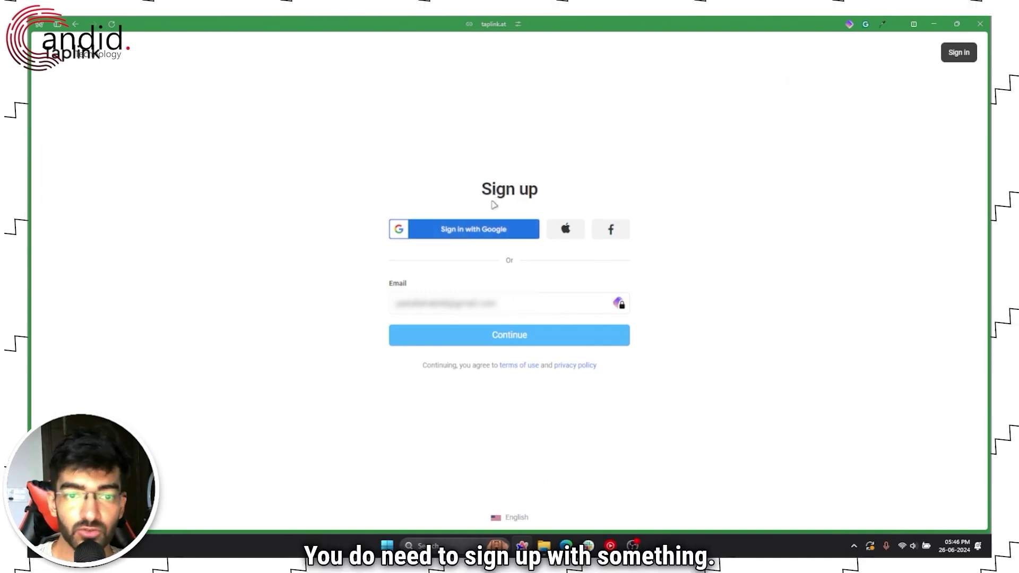
click(486, 233)
click(485, 247)
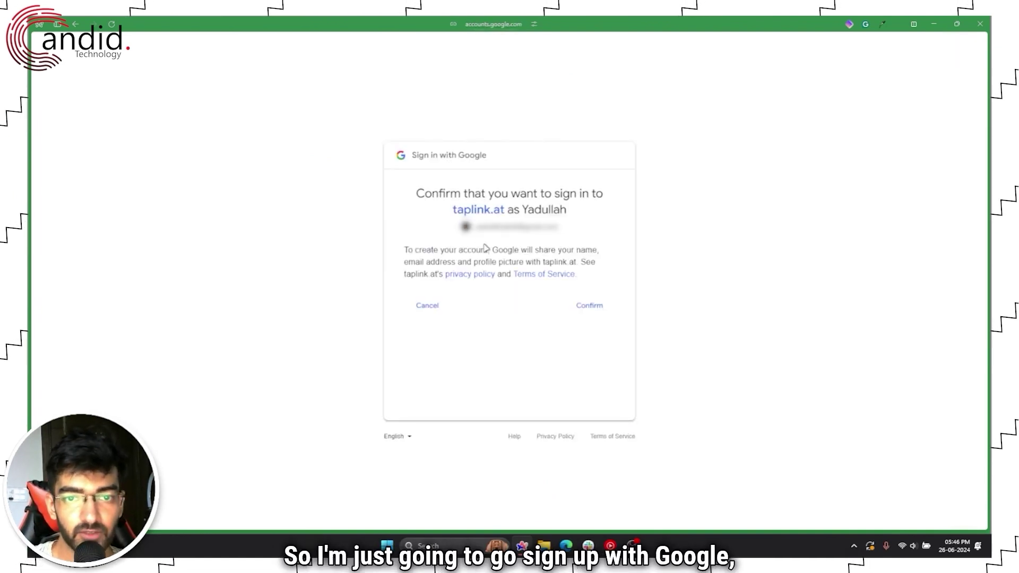
click(566, 305)
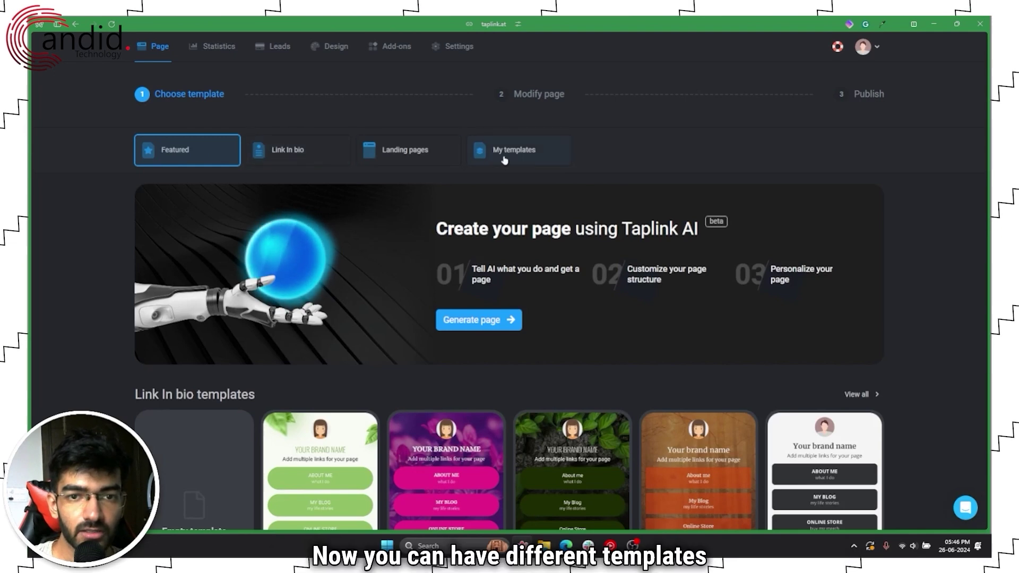
Step: Browse the Link in bio templates
click(285, 154)
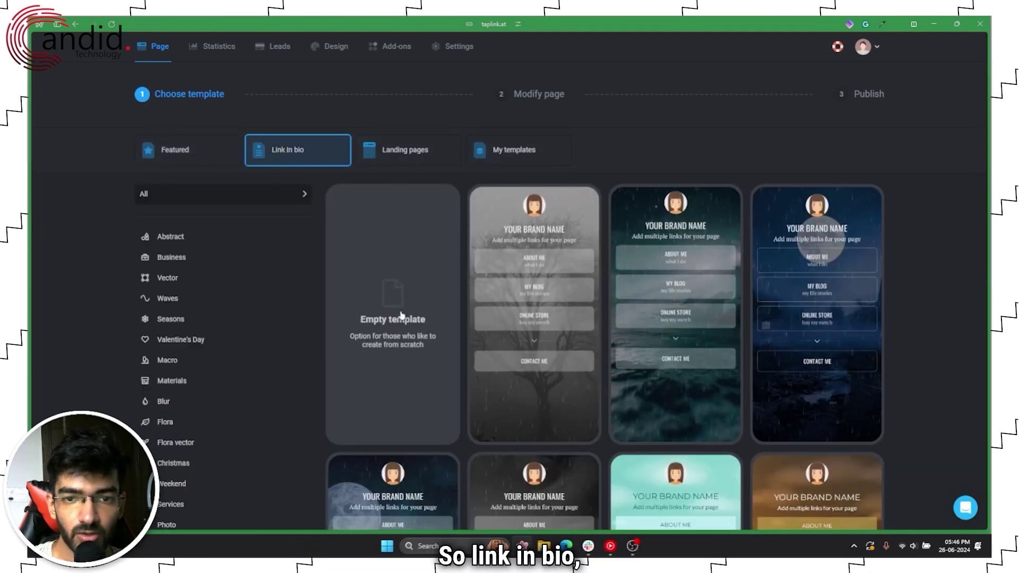
scroll(195, 286, down, 1)
scroll(196, 287, down, 5)
scroll(198, 302, up, 5)
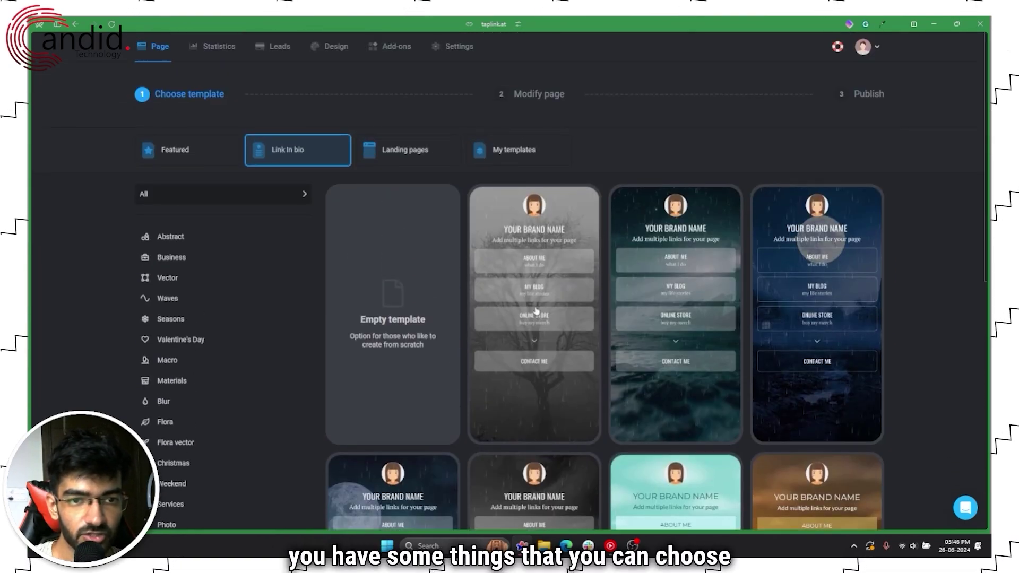
scroll(697, 278, down, 8)
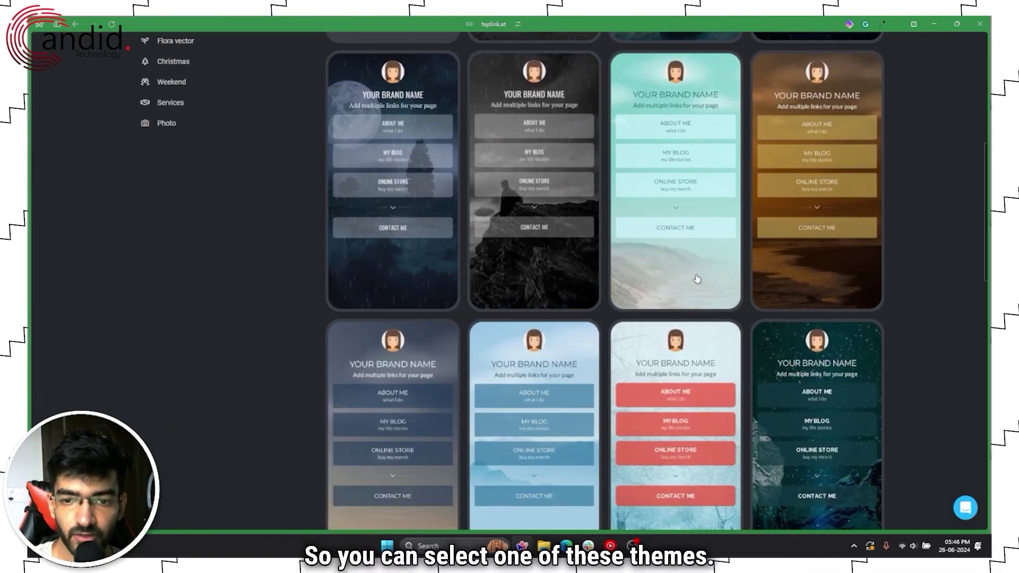
scroll(663, 279, down, 5)
scroll(620, 278, up, 12)
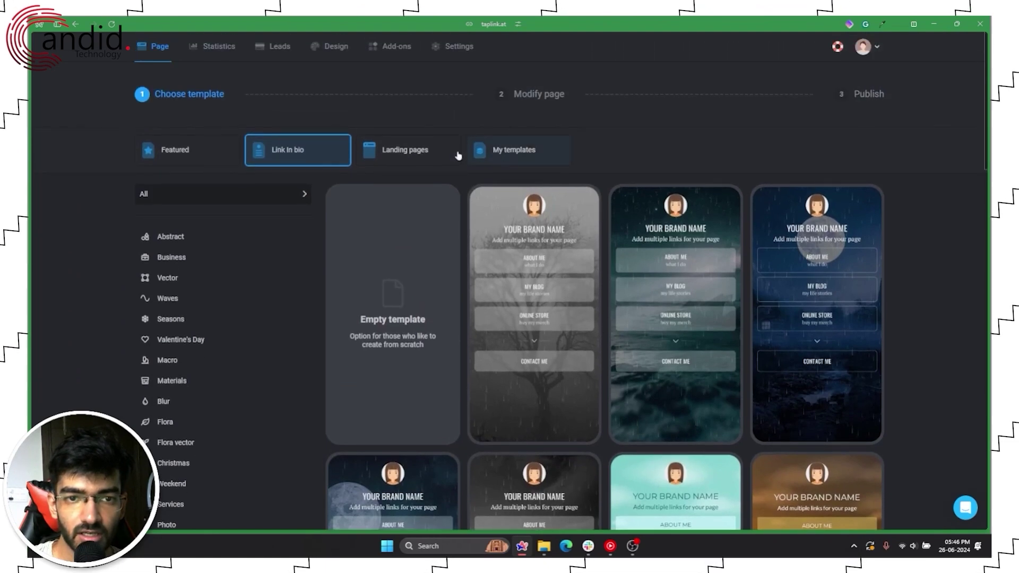
Step: Browse the Landing pages templates and preview the UI/UX Designer portfolio template
click(458, 154)
scroll(622, 227, down, 3)
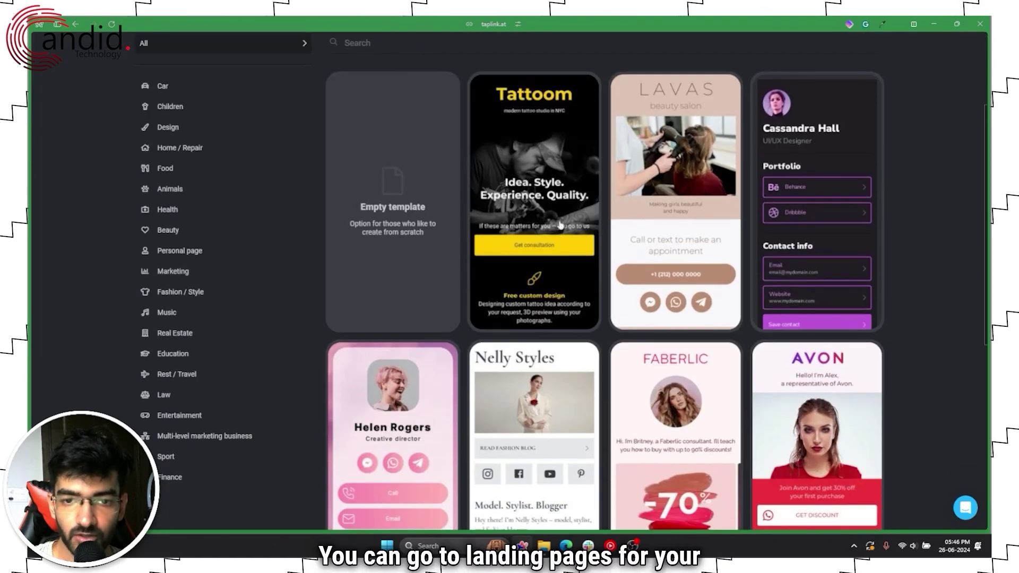
scroll(663, 226, down, 4)
scroll(663, 225, down, 4)
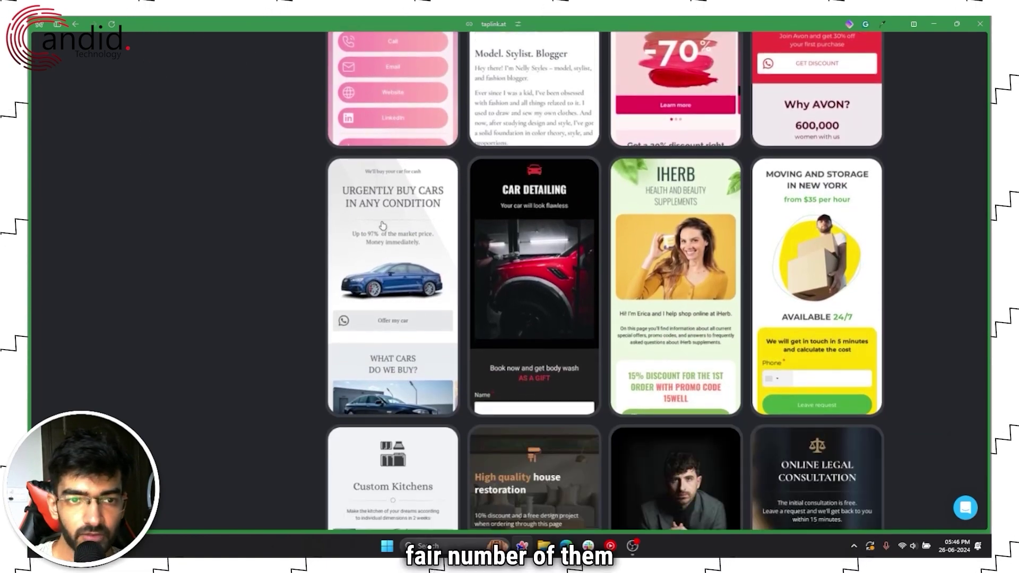
scroll(726, 258, up, 7)
scroll(726, 258, up, 2)
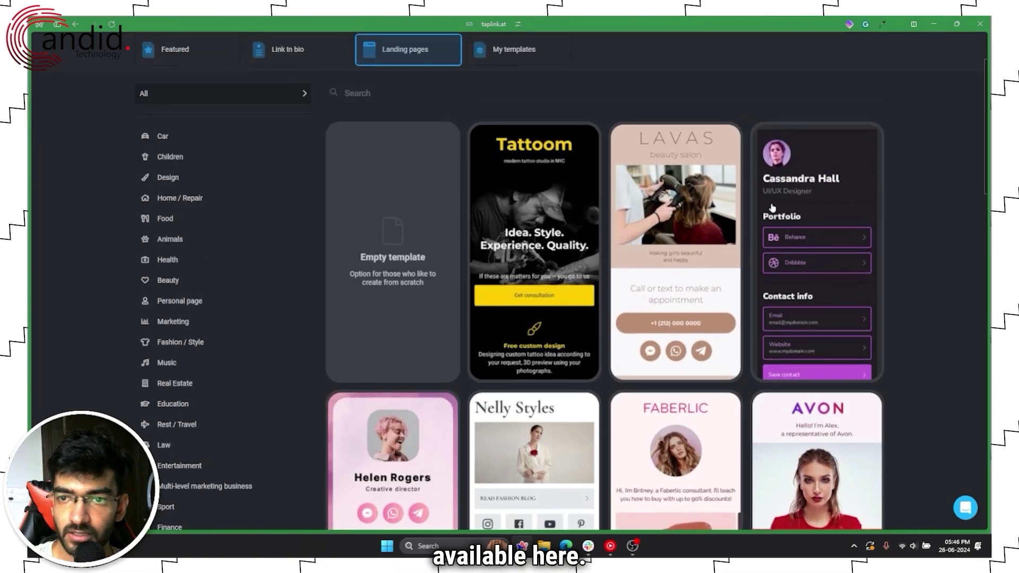
click(764, 201)
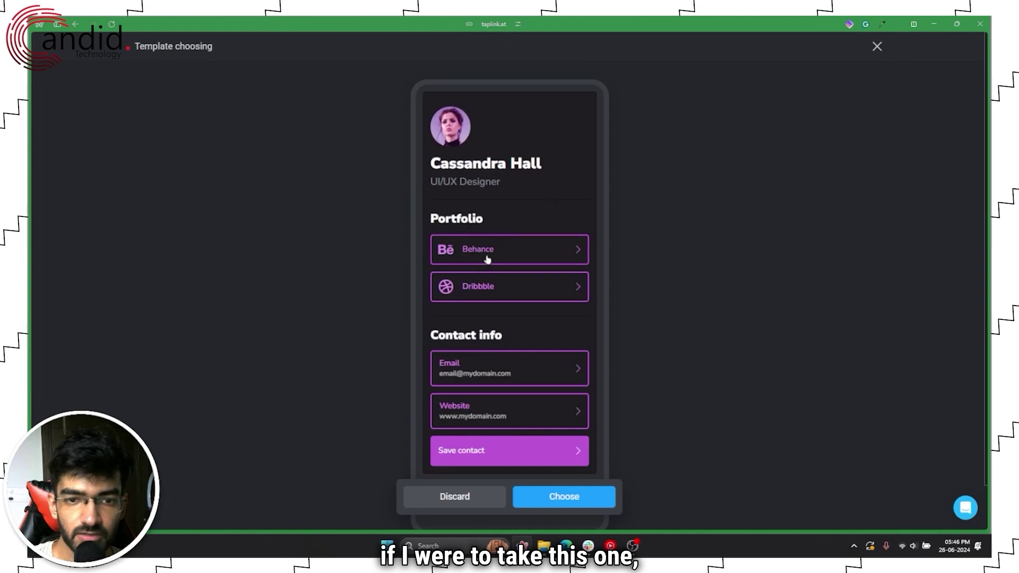
Step: Choose the UI/UX Designer template and confirm it should replace the current page
scroll(504, 297, down, 1)
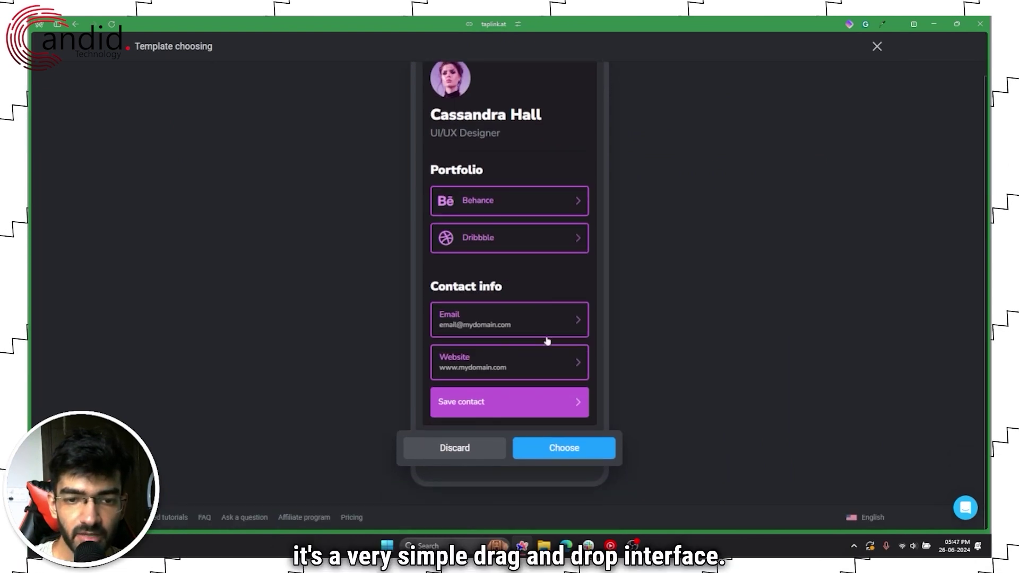
scroll(547, 342, up, 1)
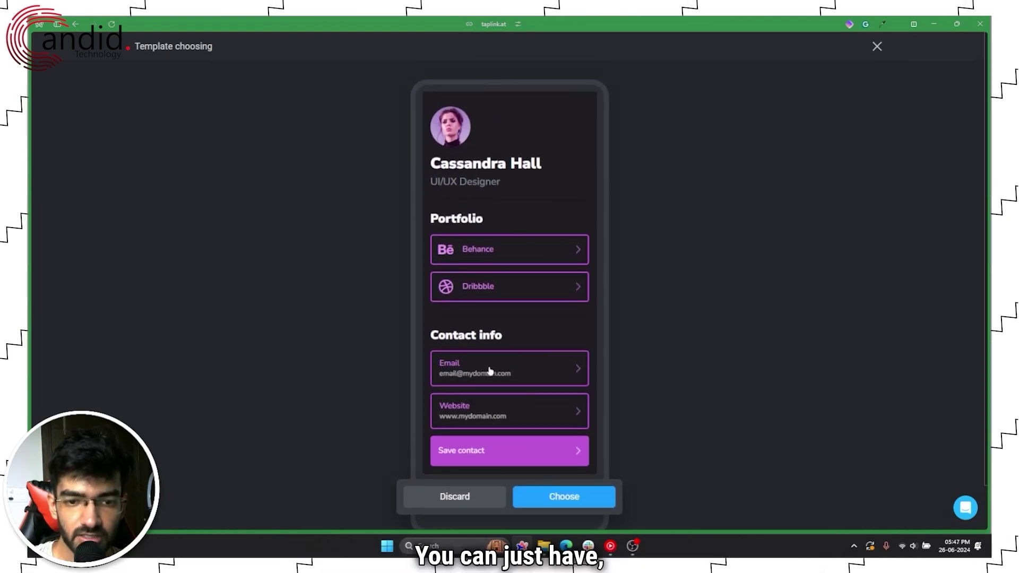
click(555, 499)
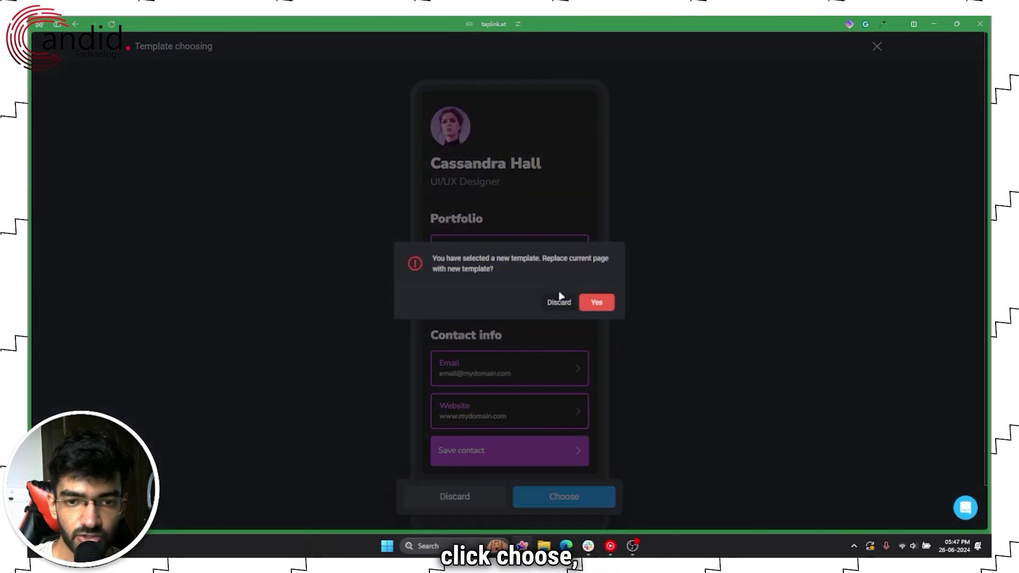
click(597, 303)
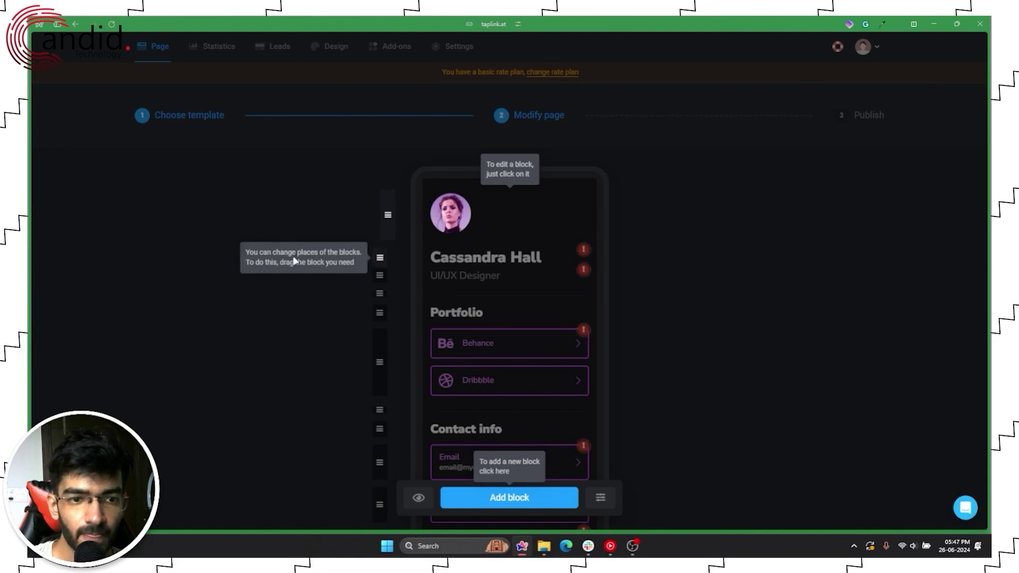
Step: Dismiss the editor hints and check the Behance and Dribbble links without changing them
click(295, 260)
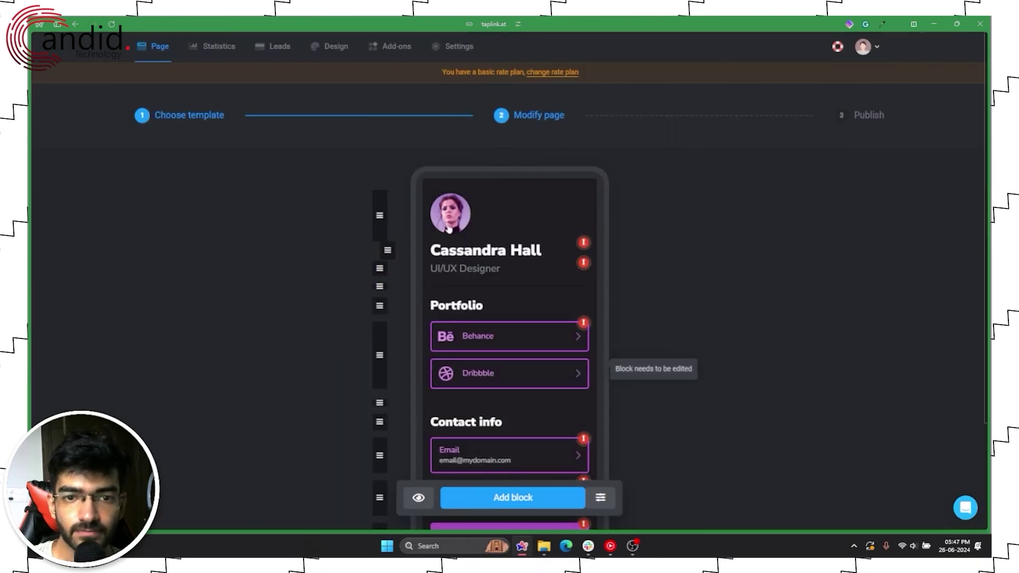
click(513, 334)
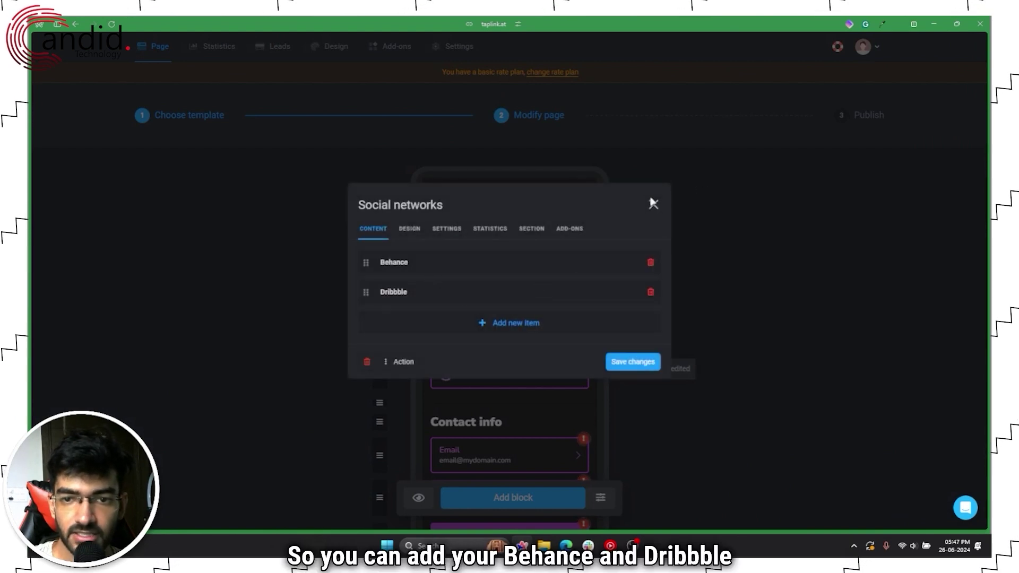
click(652, 204)
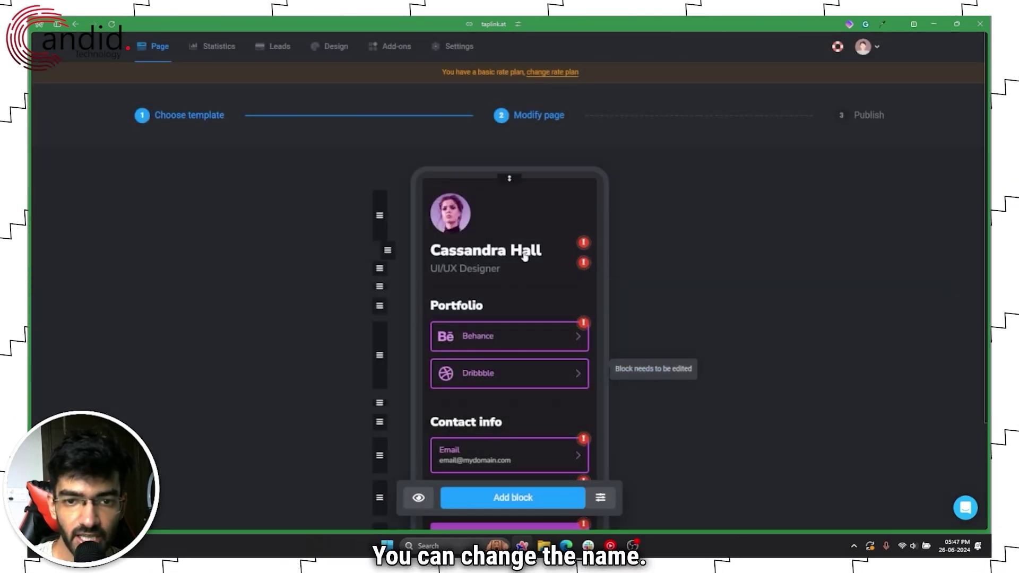
Step: Replace the sample name headline with your own full name and save it
click(524, 257)
triple_click(498, 271)
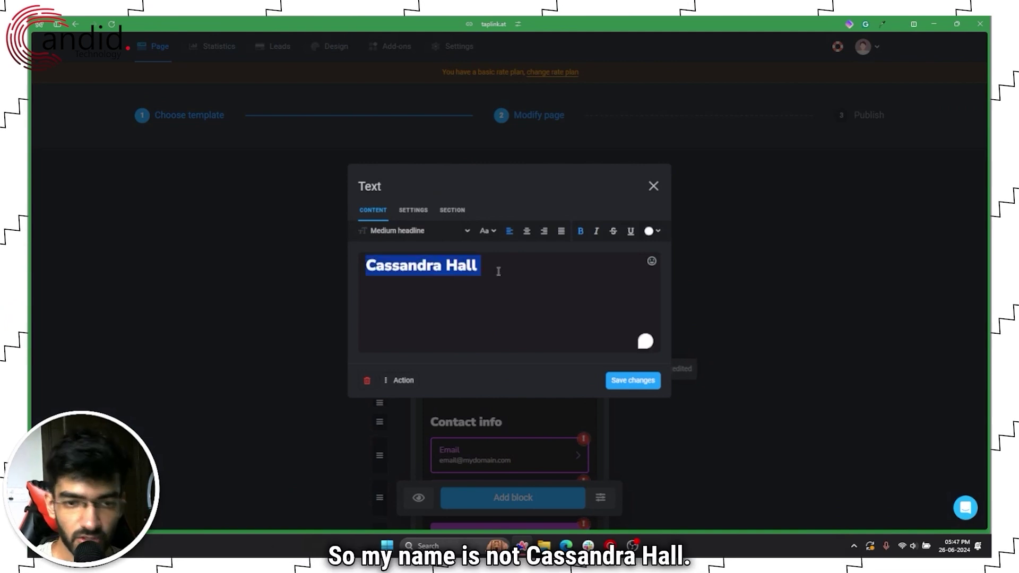
text(yad)
key(BackSpace)
key(BackSpace)
key(BackSpace)
text(Yad)
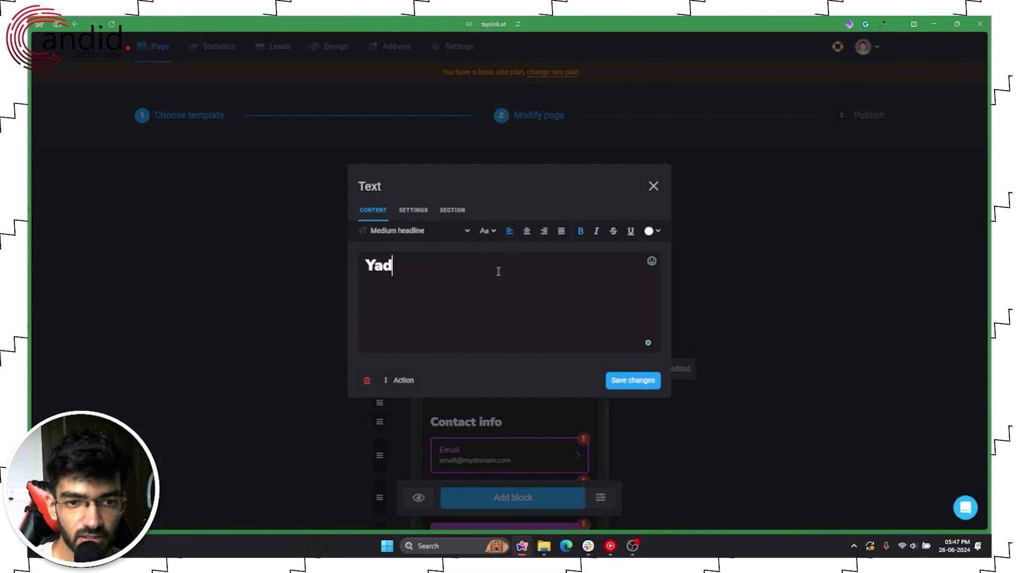
text(ullah Abidi)
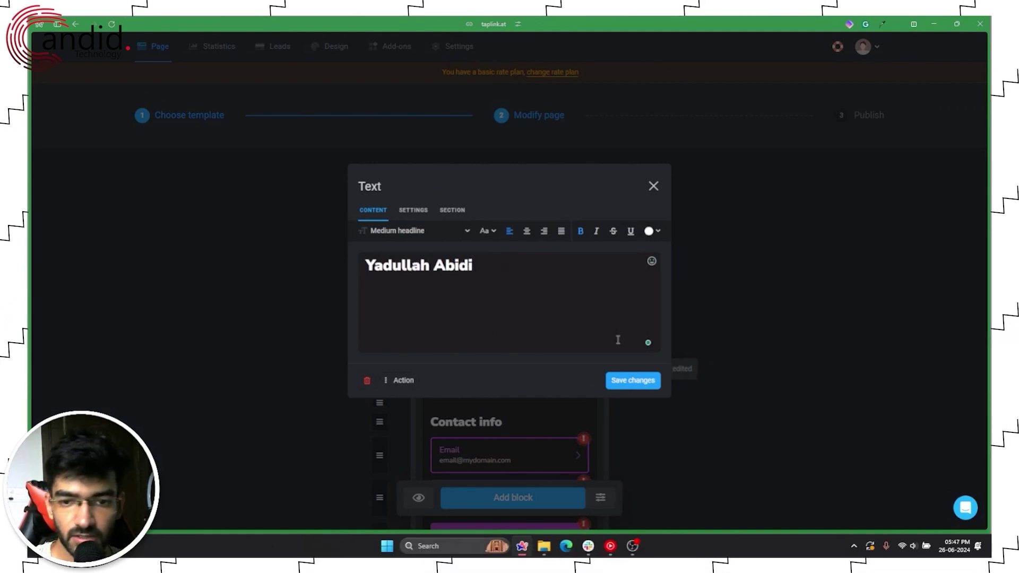
click(647, 381)
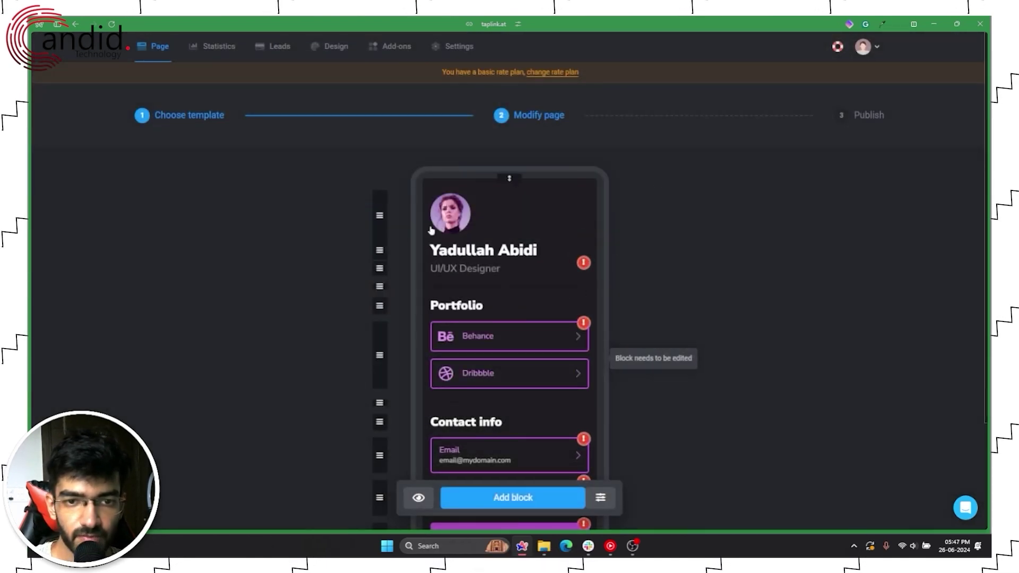
Step: Look at the profile photo block, leave it unchanged, and scroll down the page
click(445, 228)
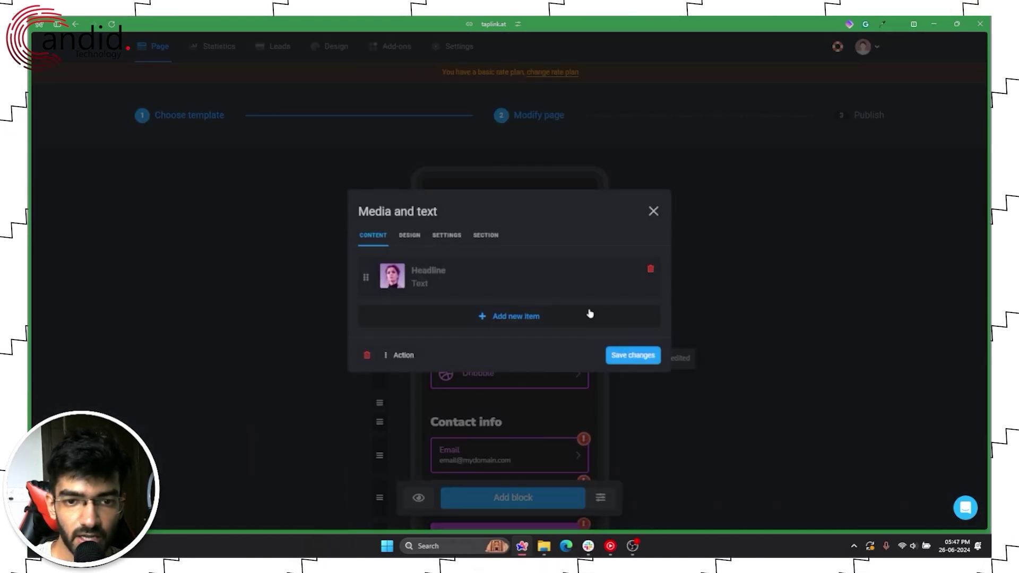
click(652, 212)
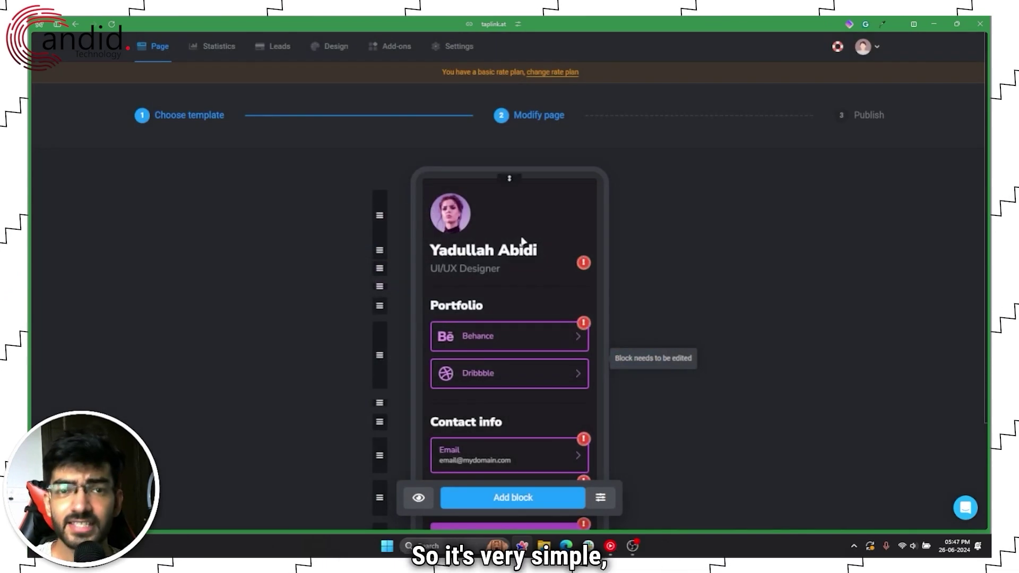
scroll(522, 244, down, 3)
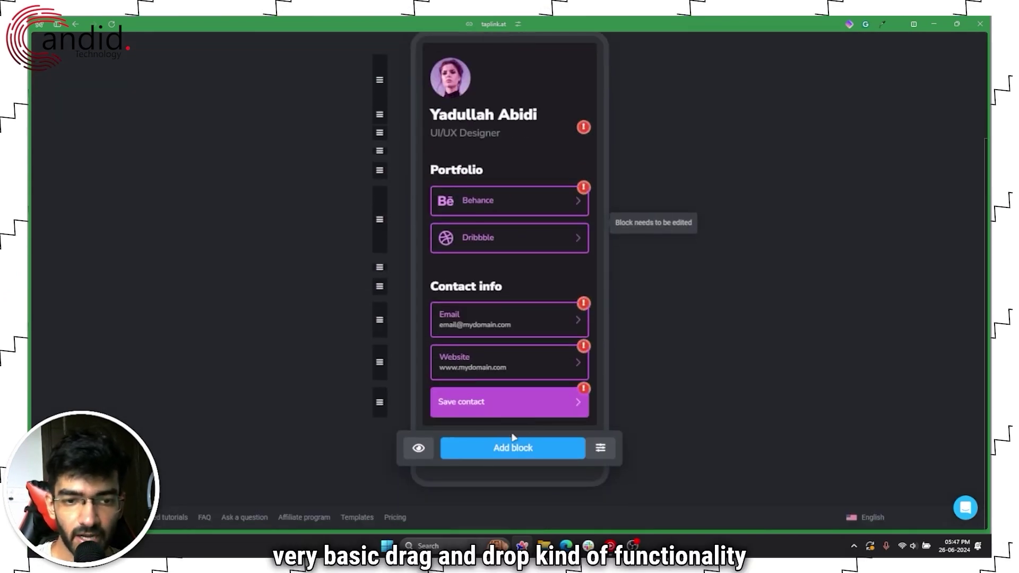
click(476, 449)
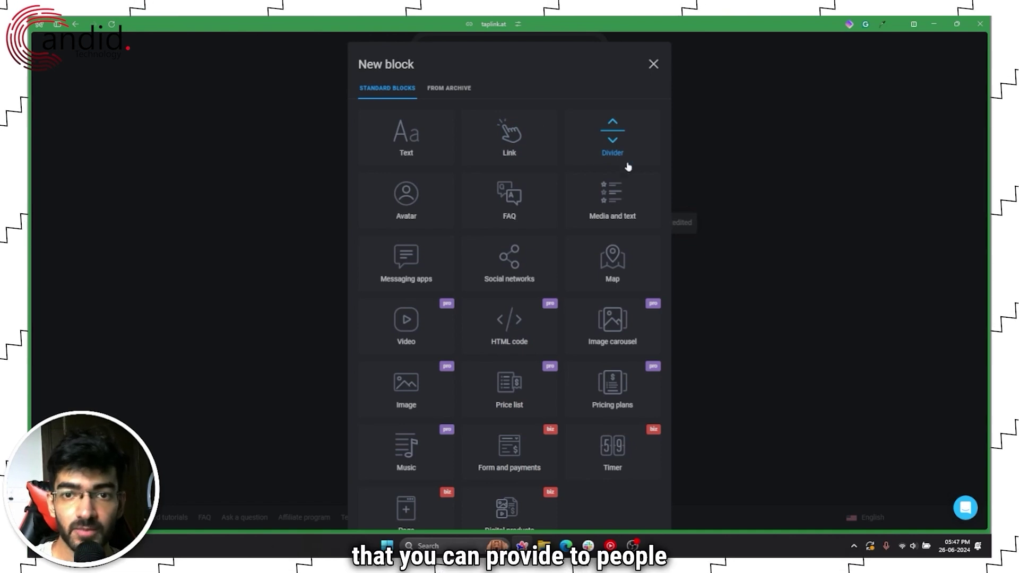
click(653, 63)
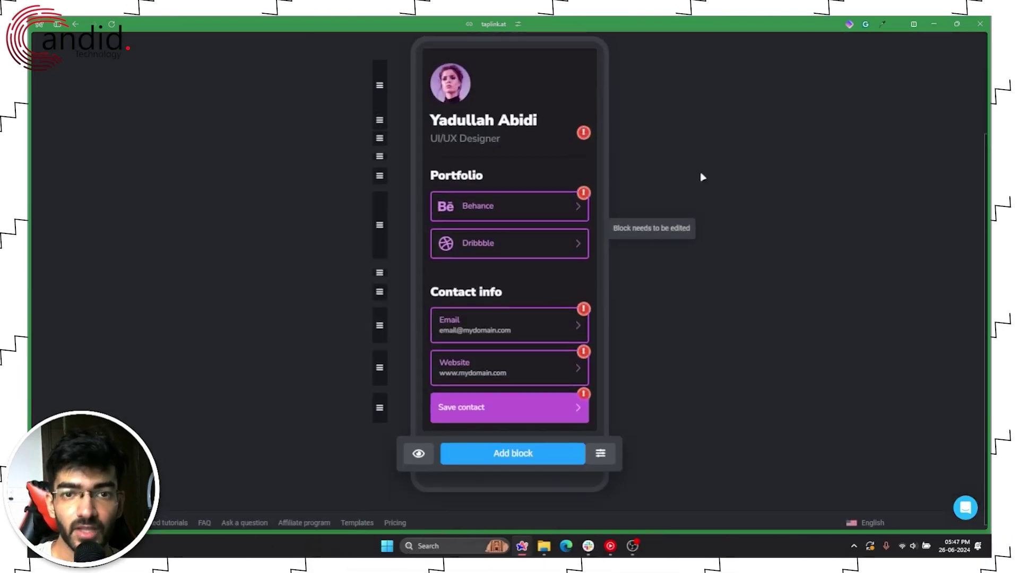
scroll(702, 177, up, 3)
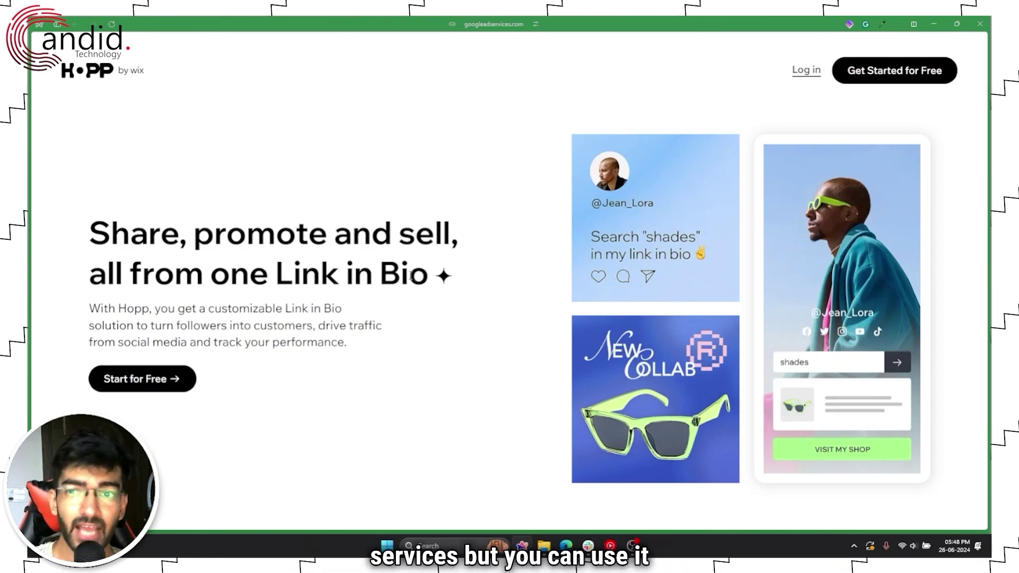
Step: Scroll the Hopp homepage to look over its features
scroll(405, 274, down, 9)
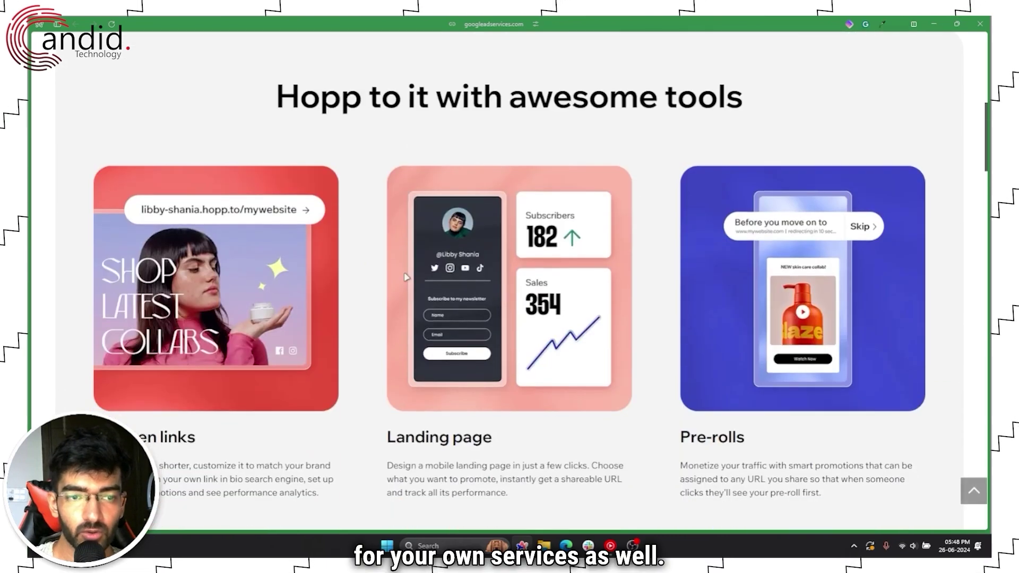
scroll(405, 277, up, 8)
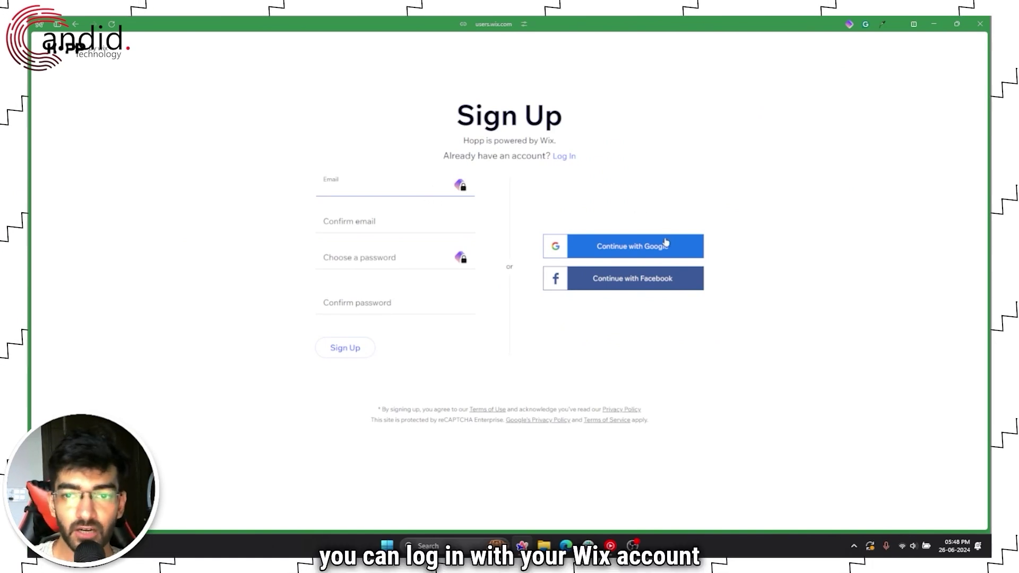
Step: Sign up with Google, keep the suggested display name and hopp.to URL, and create the account
click(622, 247)
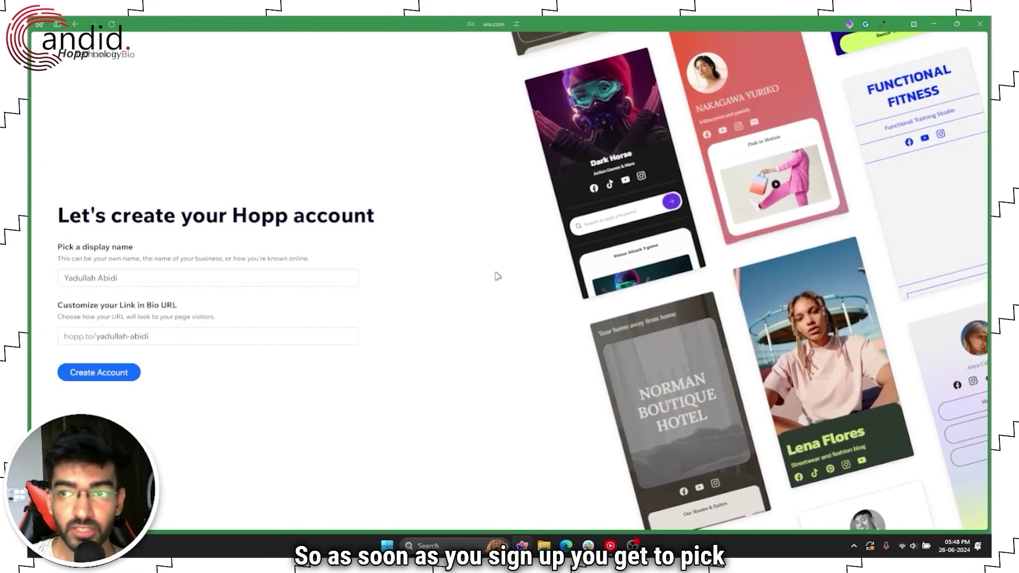
click(135, 272)
click(221, 334)
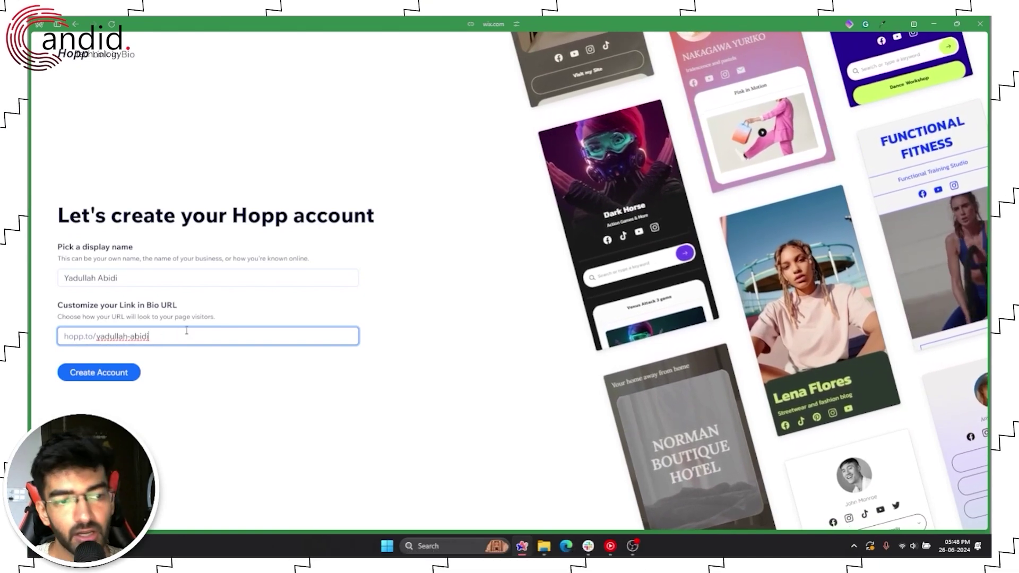
click(129, 372)
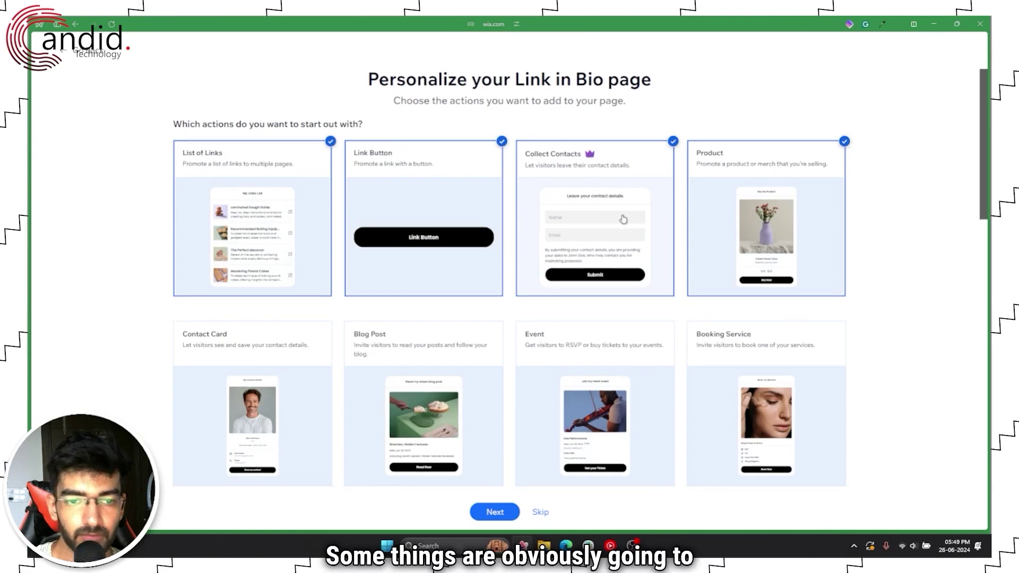
Step: Drop Collect Contacts, keeping List of Links and Link Button as starting actions, and continue
scroll(621, 220, down, 2)
scroll(516, 221, up, 2)
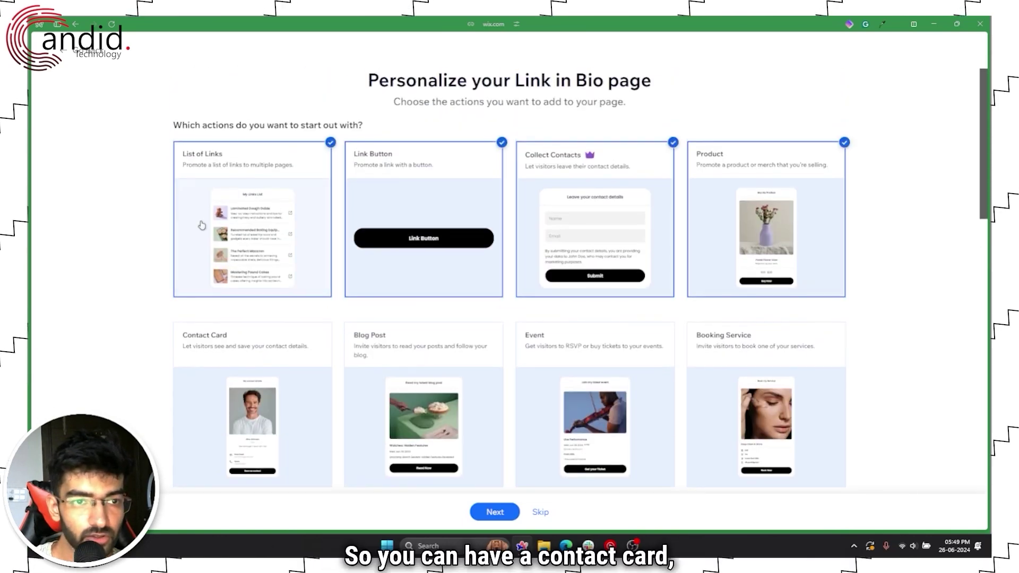
scroll(288, 239, down, 1)
scroll(281, 291, down, 2)
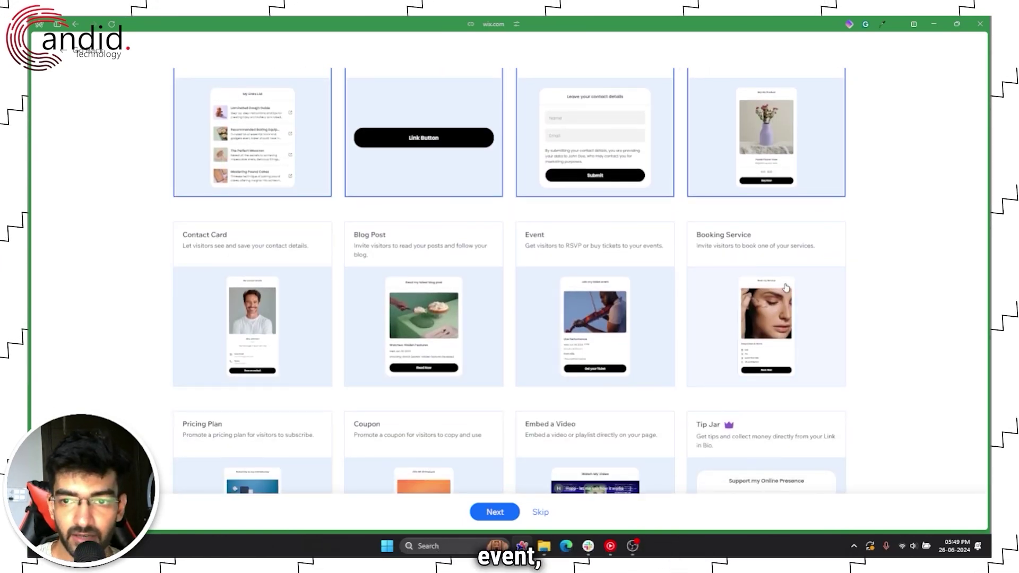
scroll(689, 287, down, 6)
scroll(604, 286, up, 9)
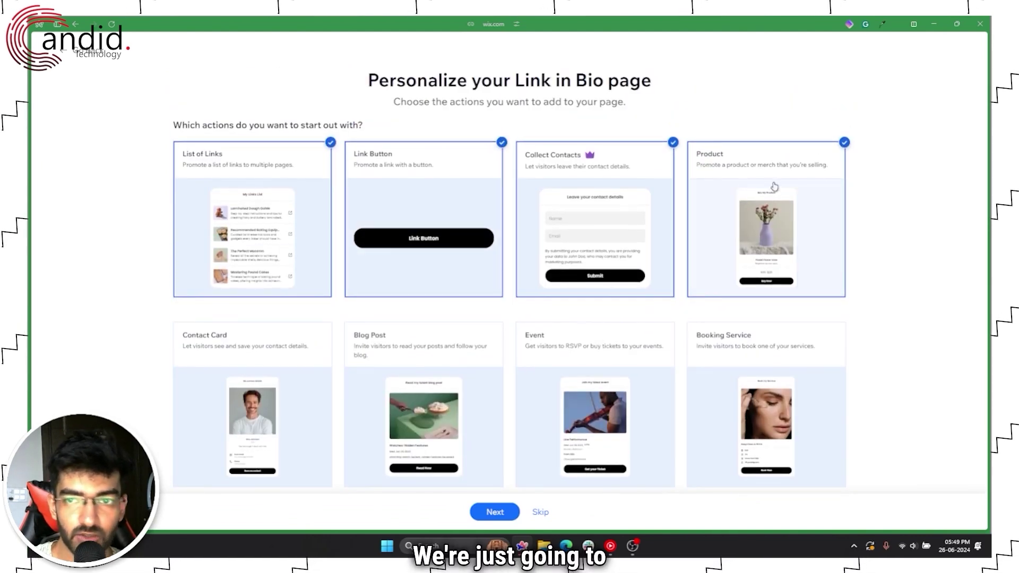
click(581, 175)
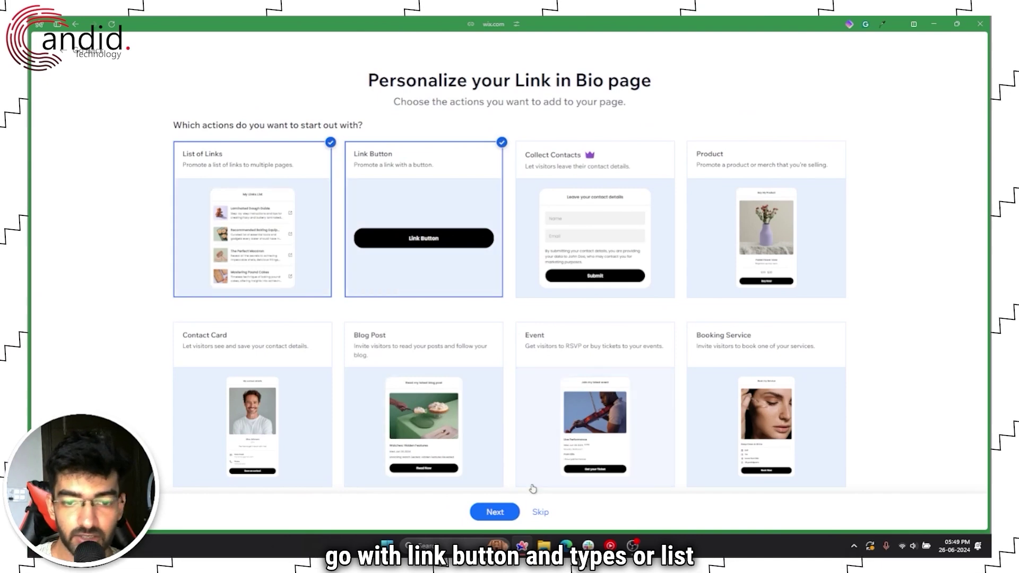
click(494, 512)
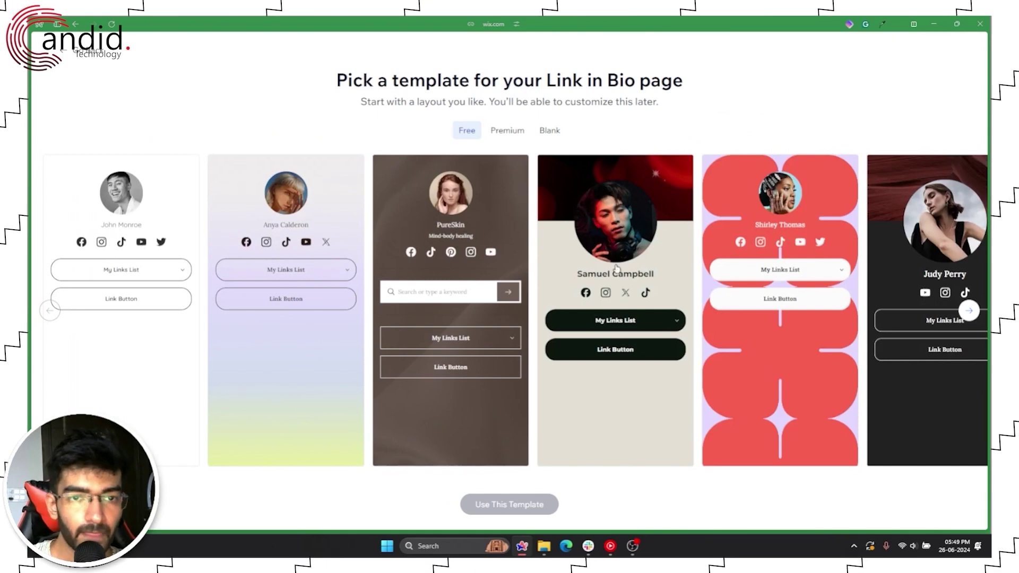
Step: Compare the Premium and Blank template tabs, then return to the Free templates
click(510, 130)
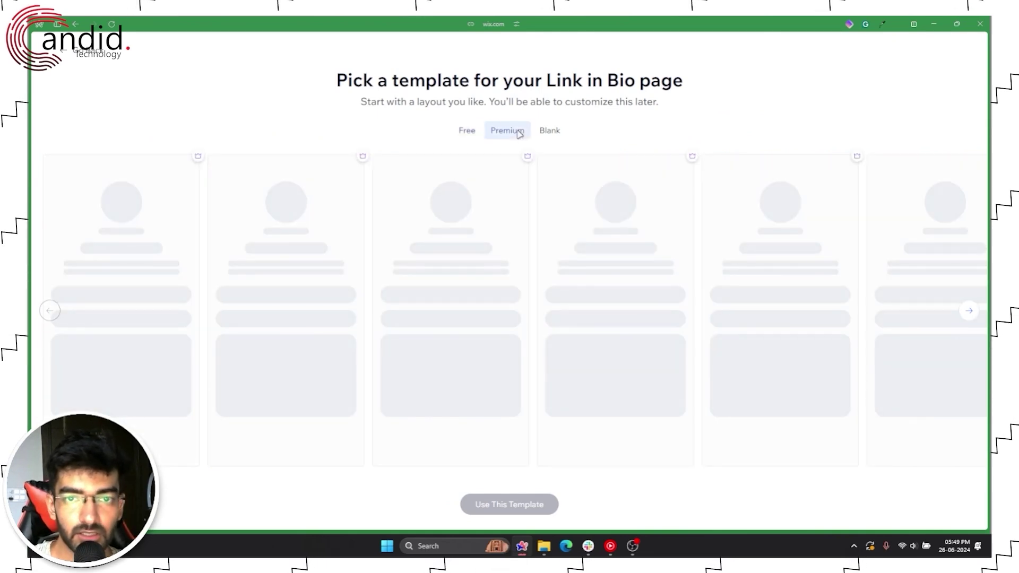
click(545, 130)
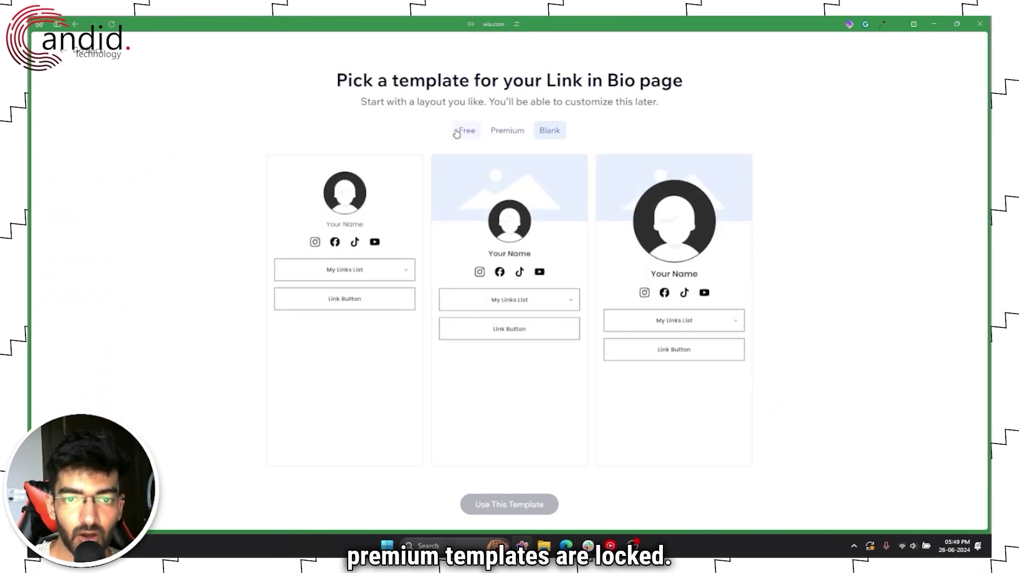
click(468, 130)
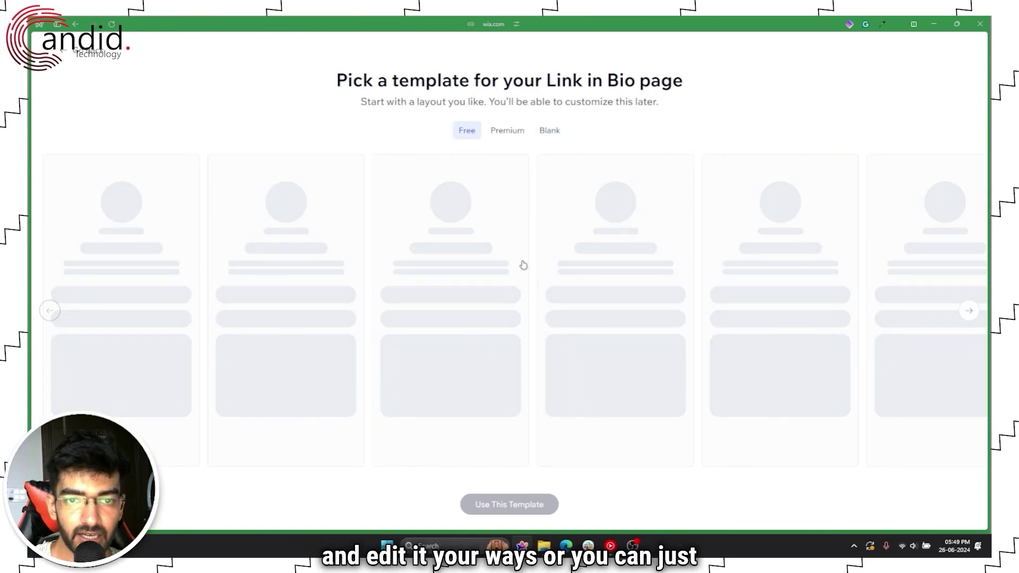
Step: Scroll the free templates carousel and choose the Samuel Campbell template
scroll(469, 290, right, 3)
scroll(469, 291, right, 10)
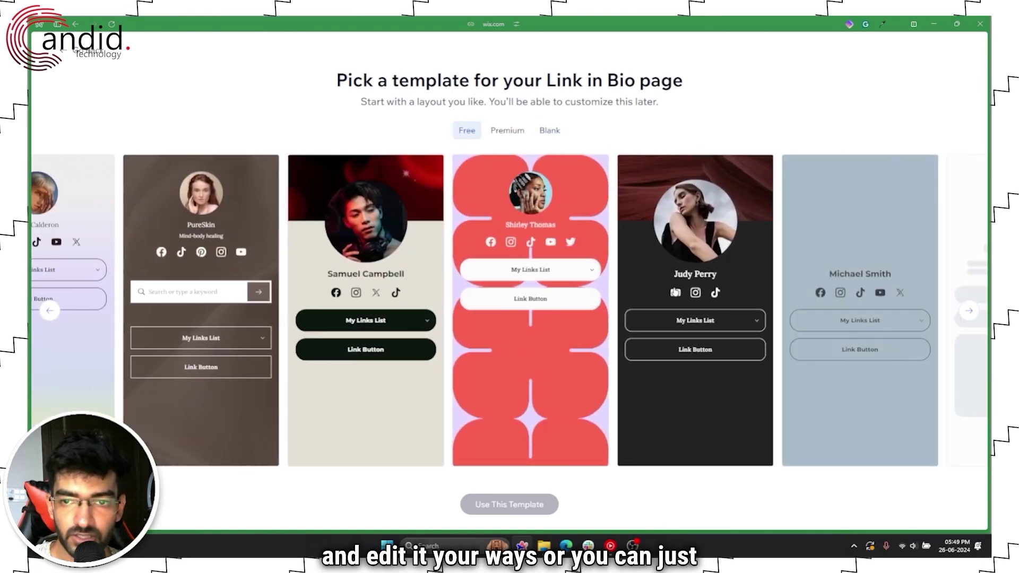
scroll(572, 285, right, 10)
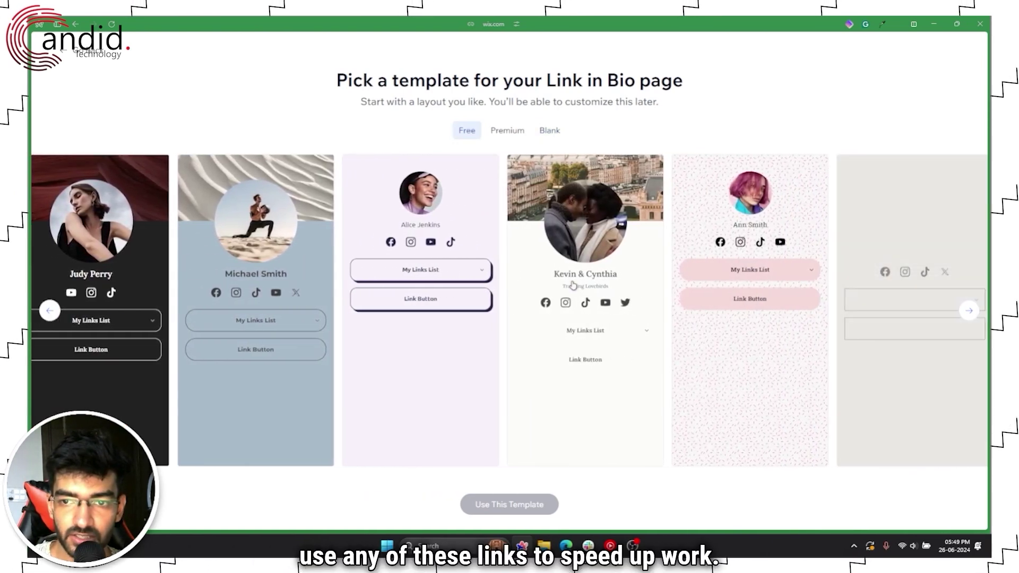
scroll(572, 285, right, 3)
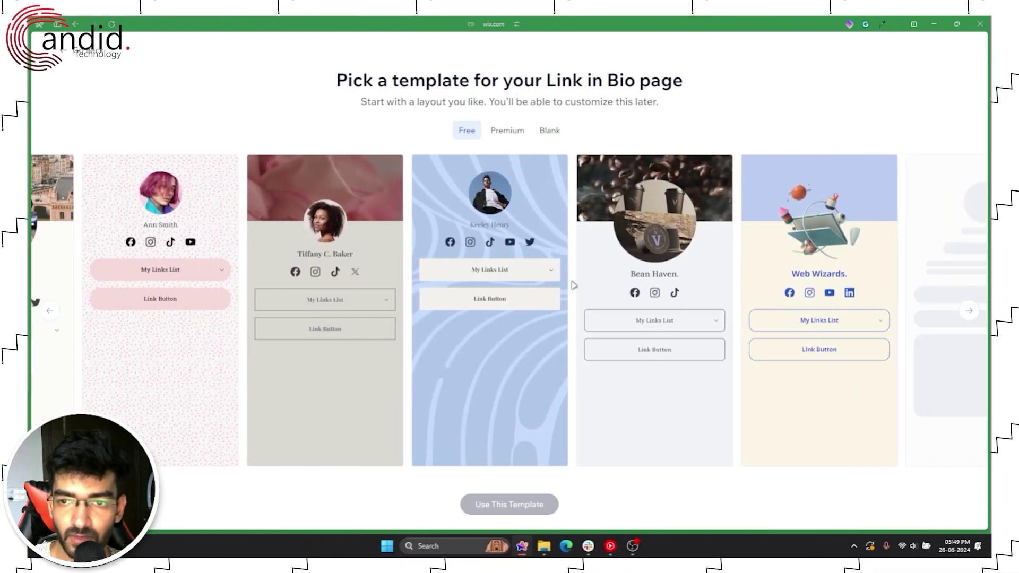
scroll(640, 269, left, 2)
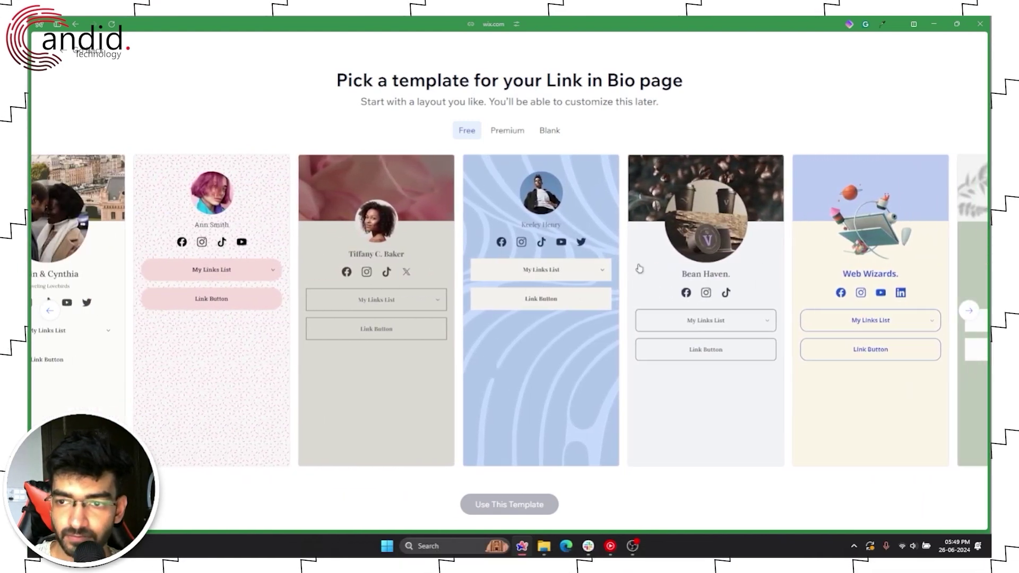
scroll(583, 250, right, 3)
scroll(575, 237, left, 13)
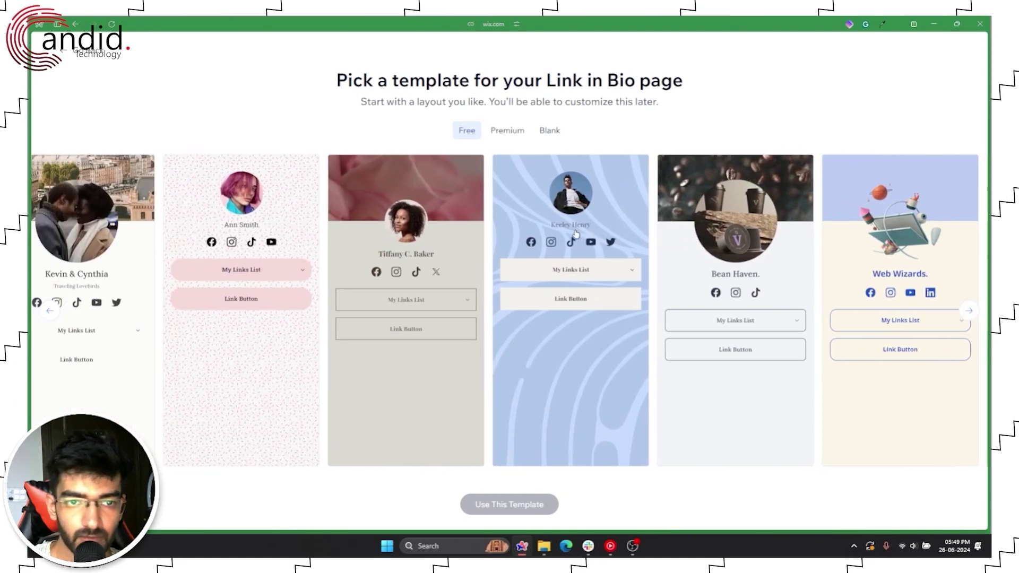
scroll(575, 233, left, 7)
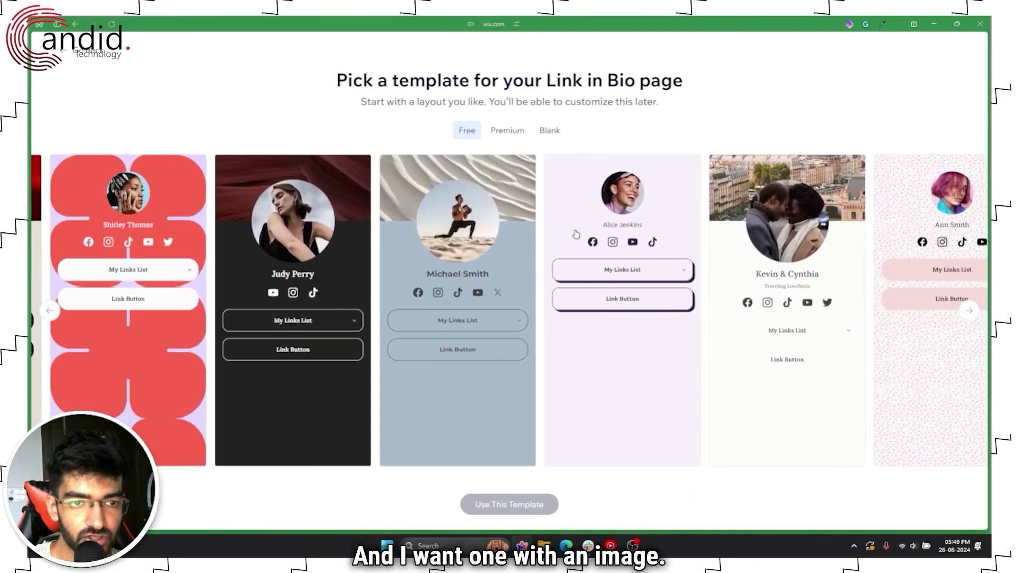
scroll(575, 234, left, 5)
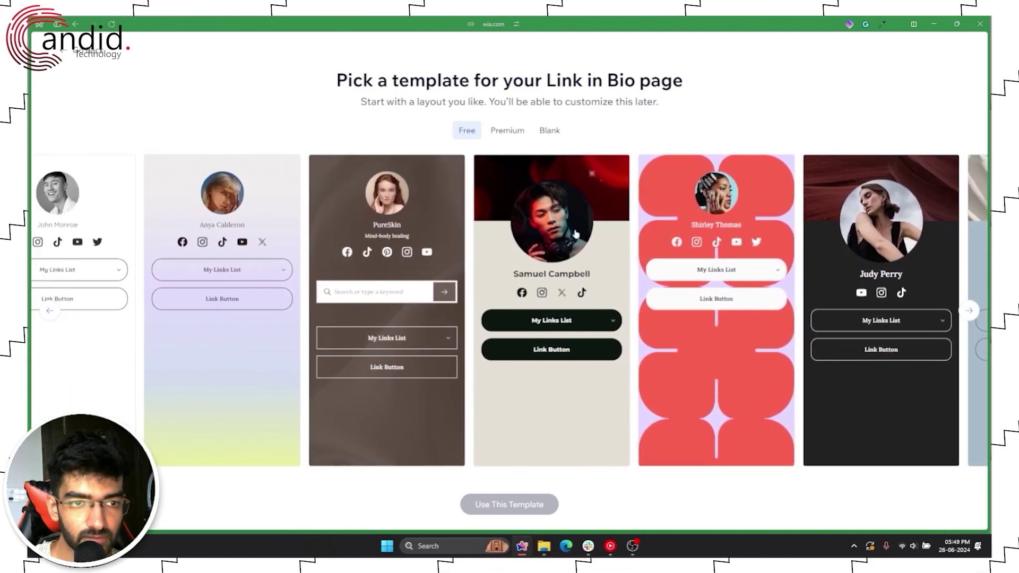
click(628, 237)
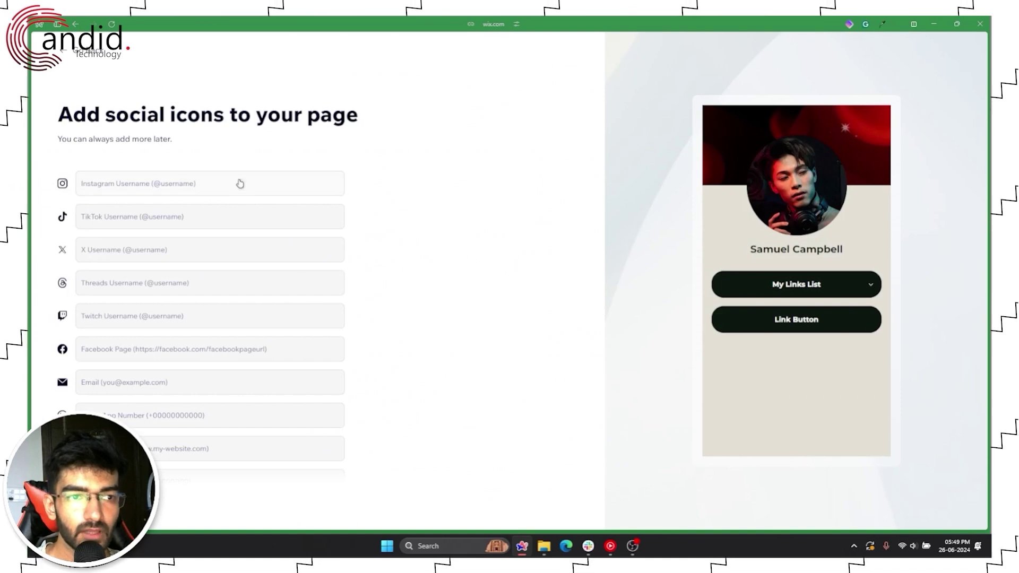
Step: Confirm the Samuel Campbell template with Use This Template and pick options on the social icons step
click(810, 287)
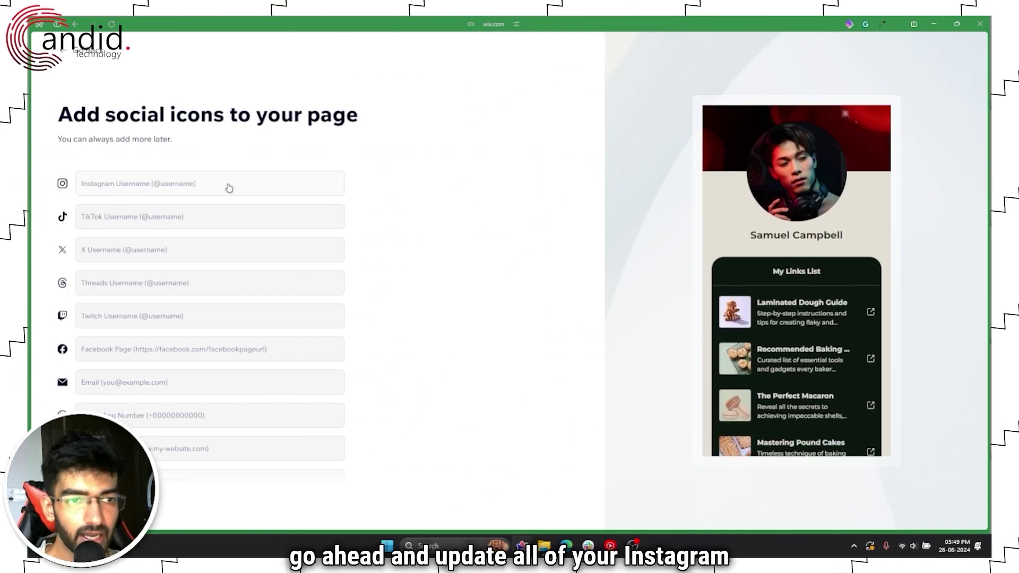
click(223, 221)
click(209, 249)
click(435, 251)
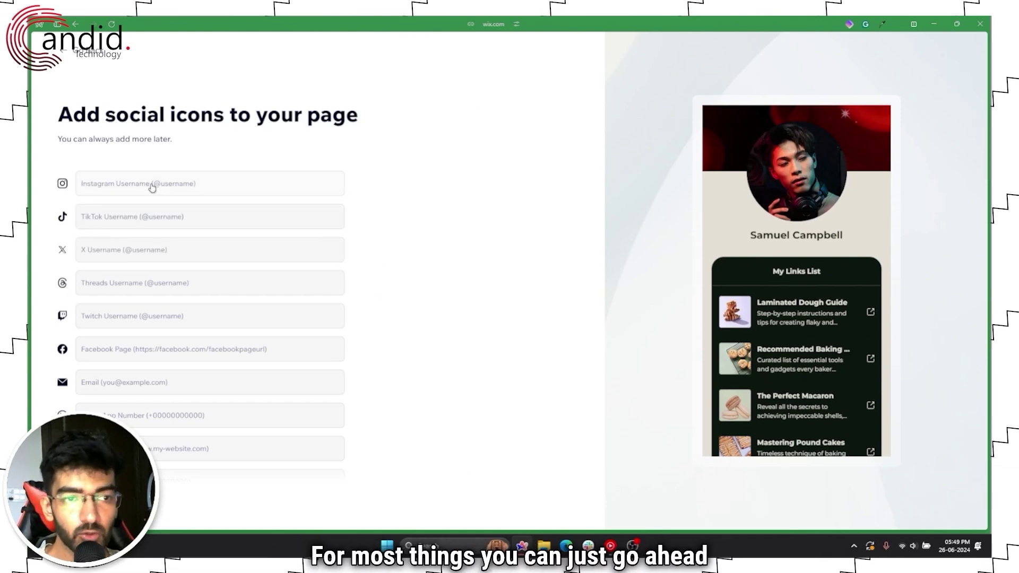
Step: Add your Instagram and X usernames, then check the page preview for both icons
click(203, 184)
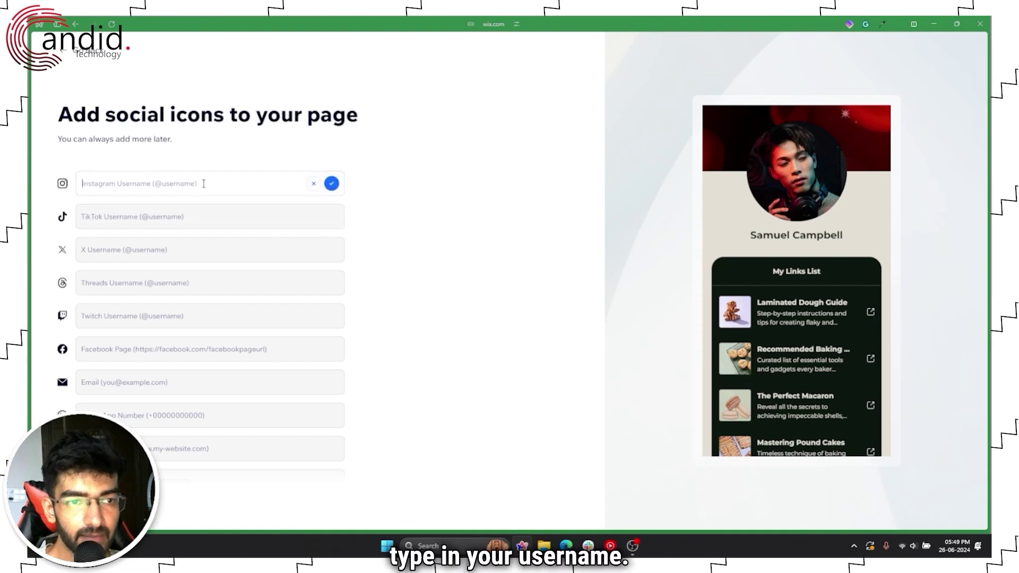
text(a)
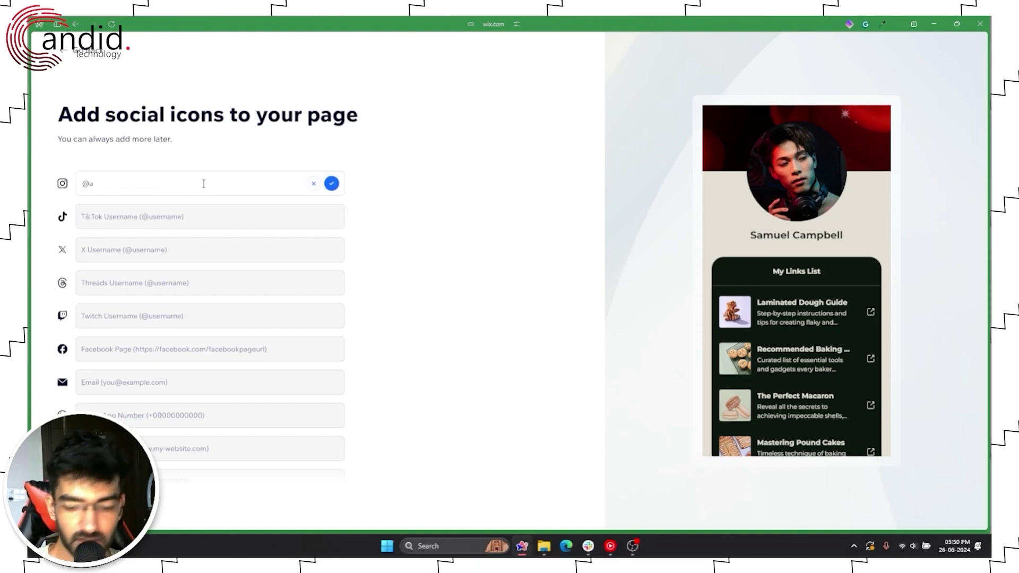
text(bbidiyadullah)
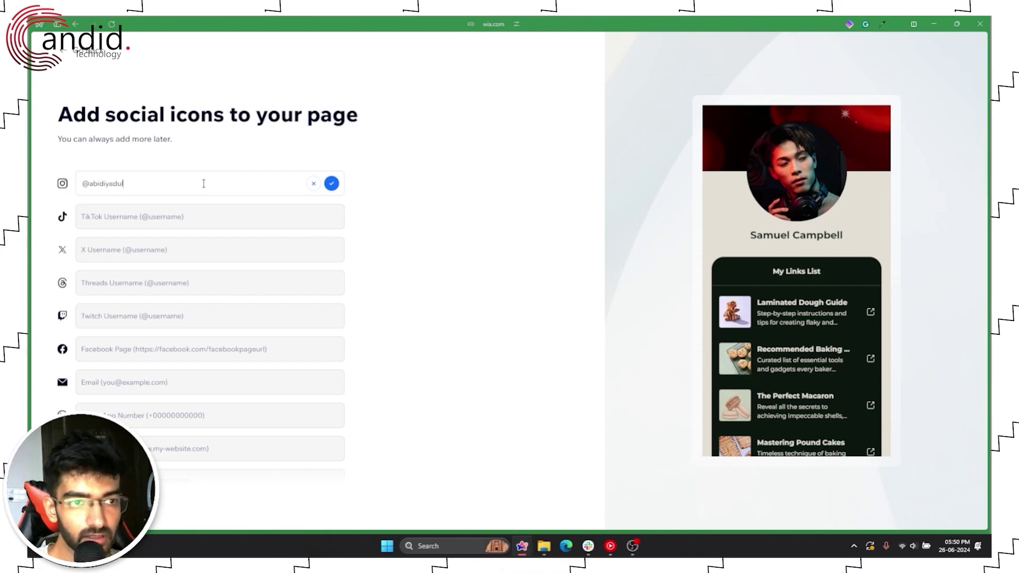
click(333, 184)
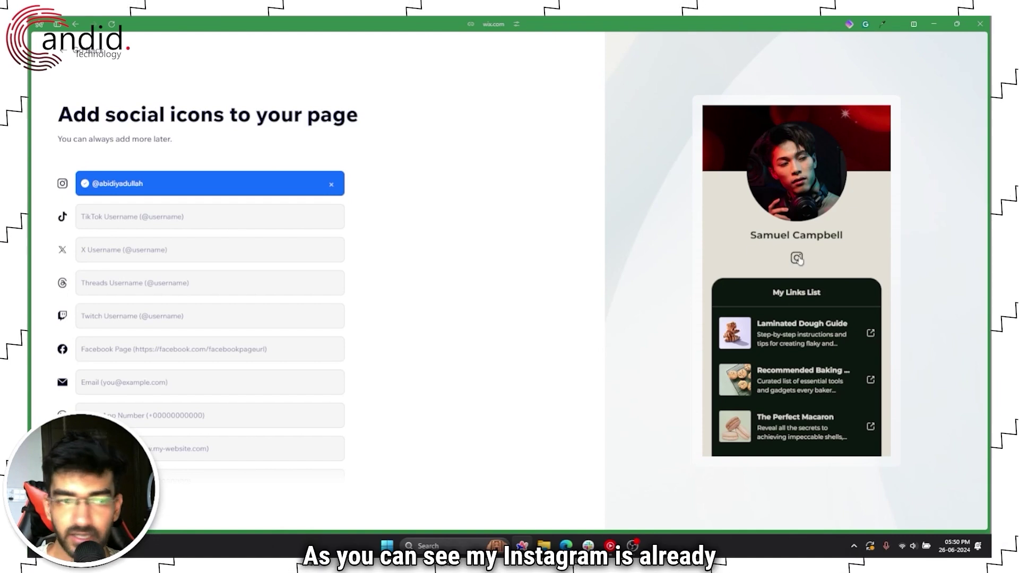
click(206, 255)
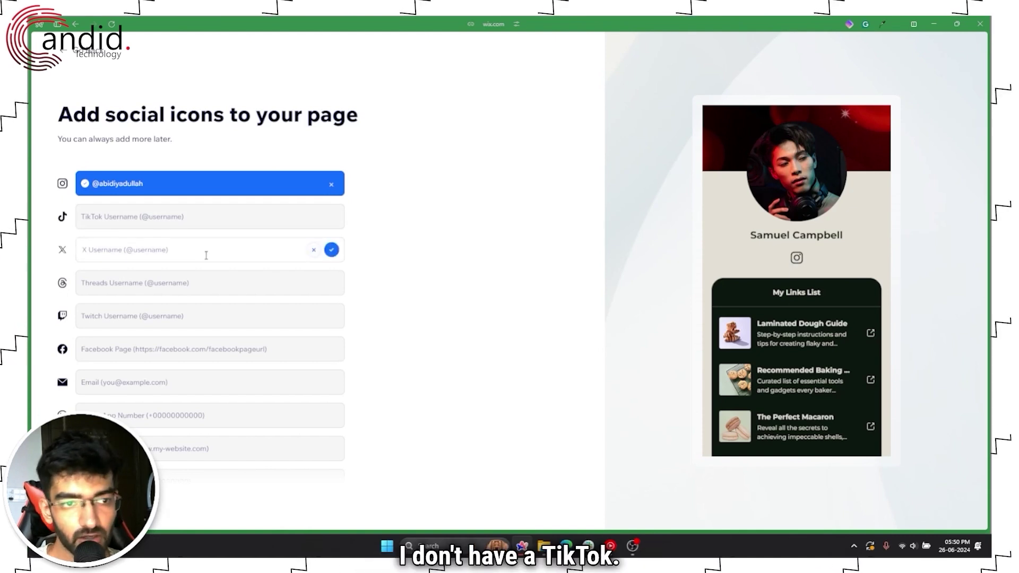
text(@yaddyvir)
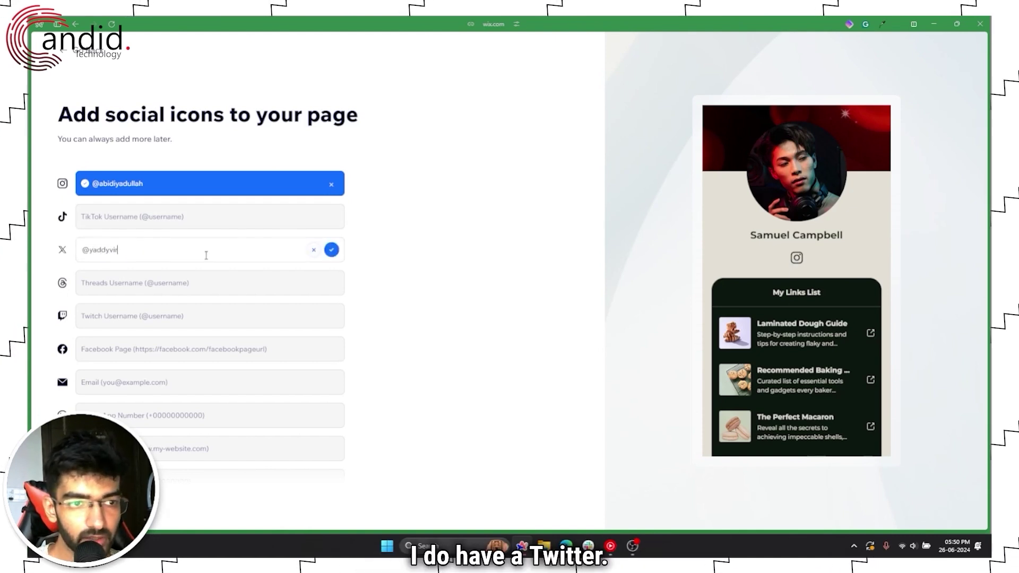
text(us)
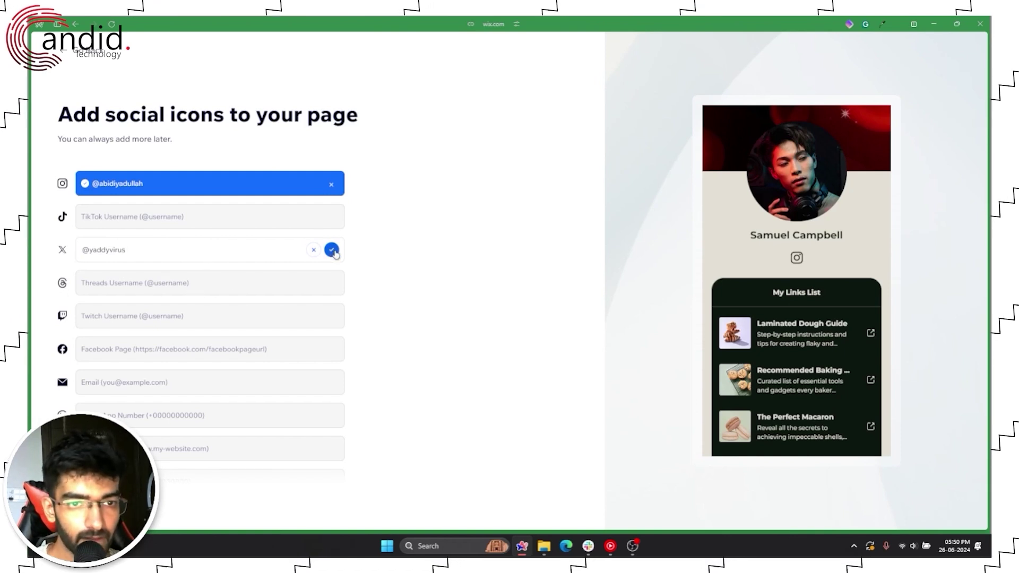
click(332, 249)
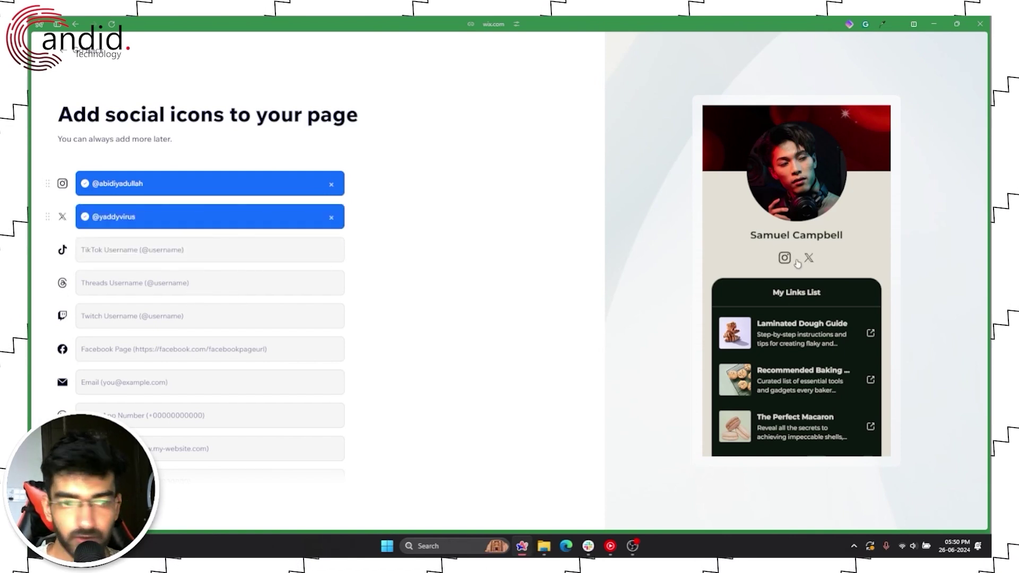
scroll(205, 311, down, 3)
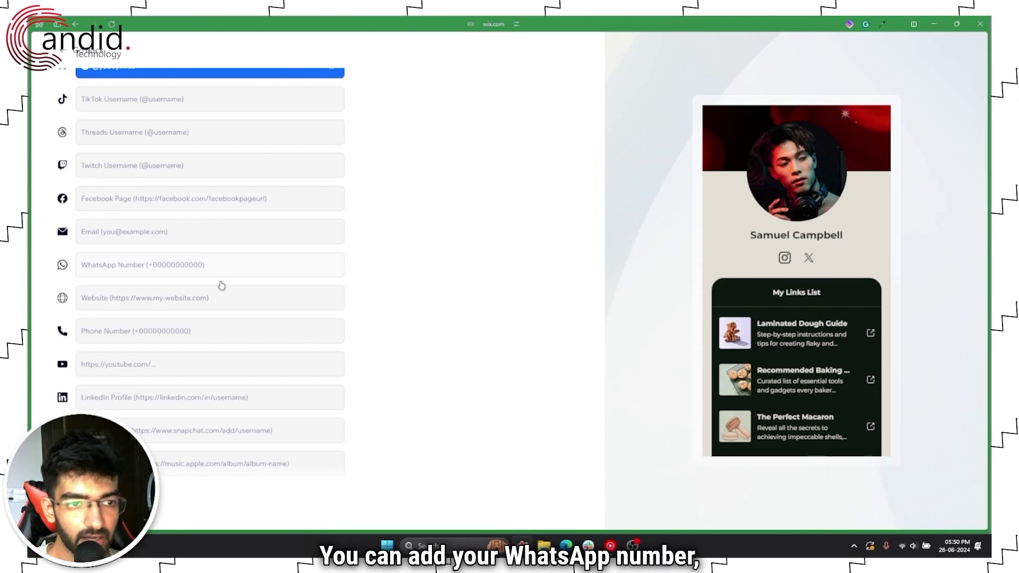
scroll(236, 336, down, 2)
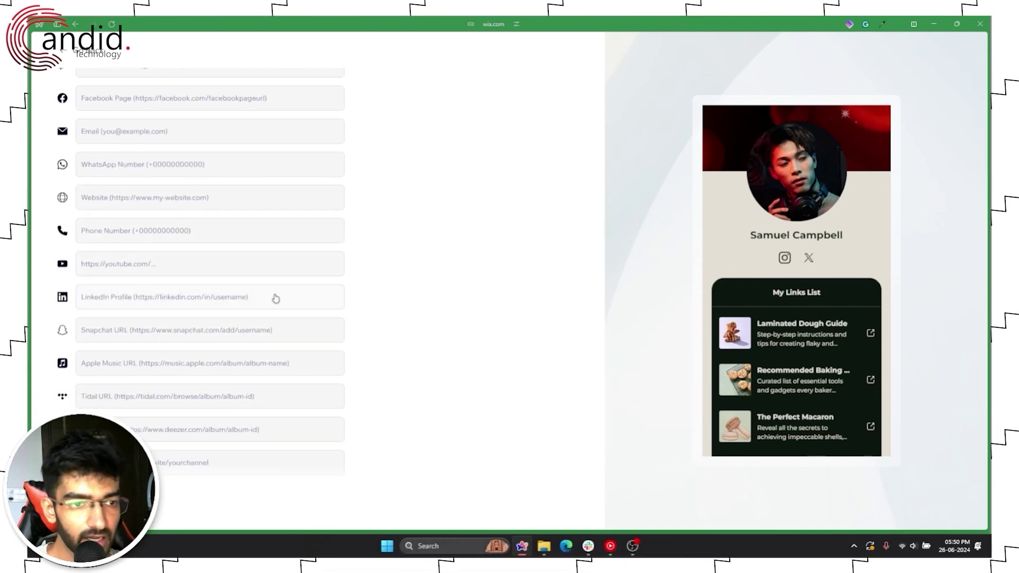
scroll(236, 289, down, 3)
scroll(237, 284, up, 10)
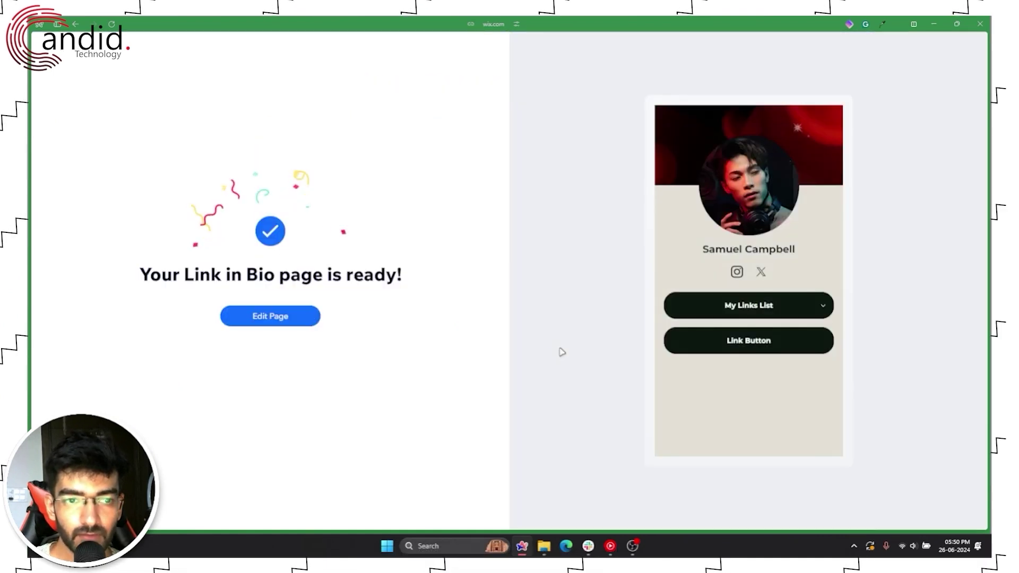
Step: Open the ready page in the editor and dismiss the Hopp Pro upgrade offer
click(275, 319)
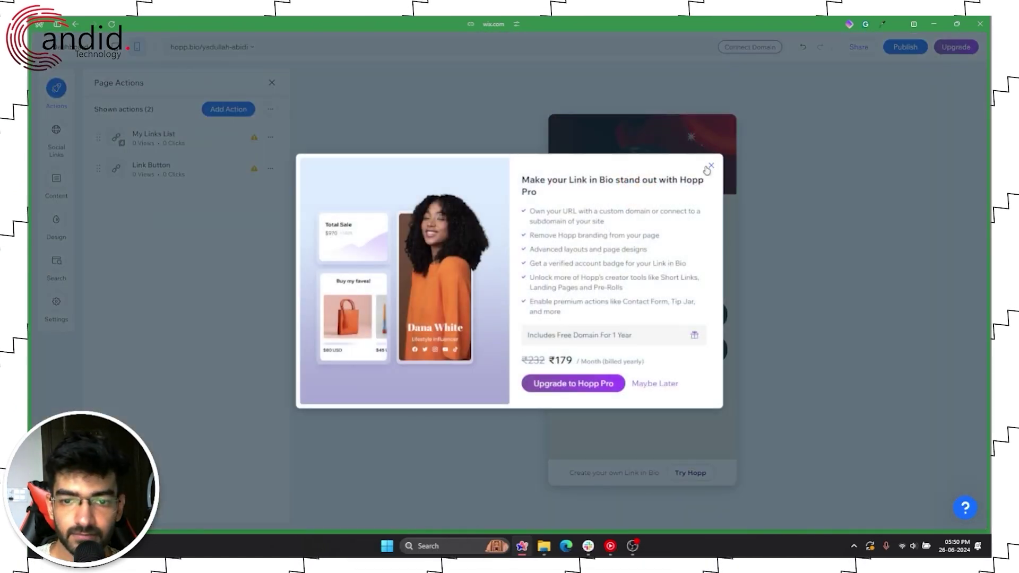
click(709, 167)
Step: Dismiss the domain tip and start replacing the profile image, browsing boards and site files
click(748, 133)
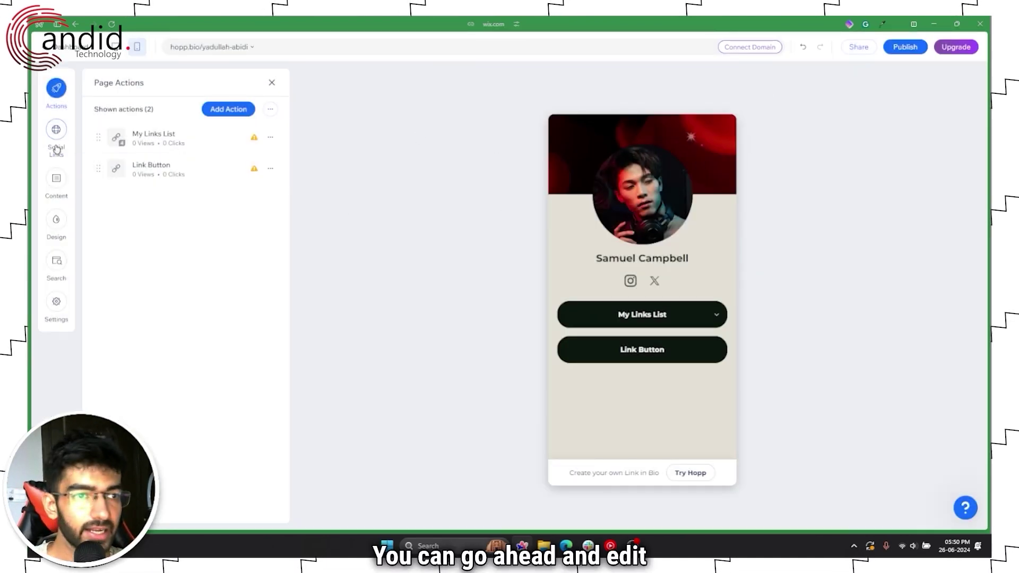
mouse_move(56, 208)
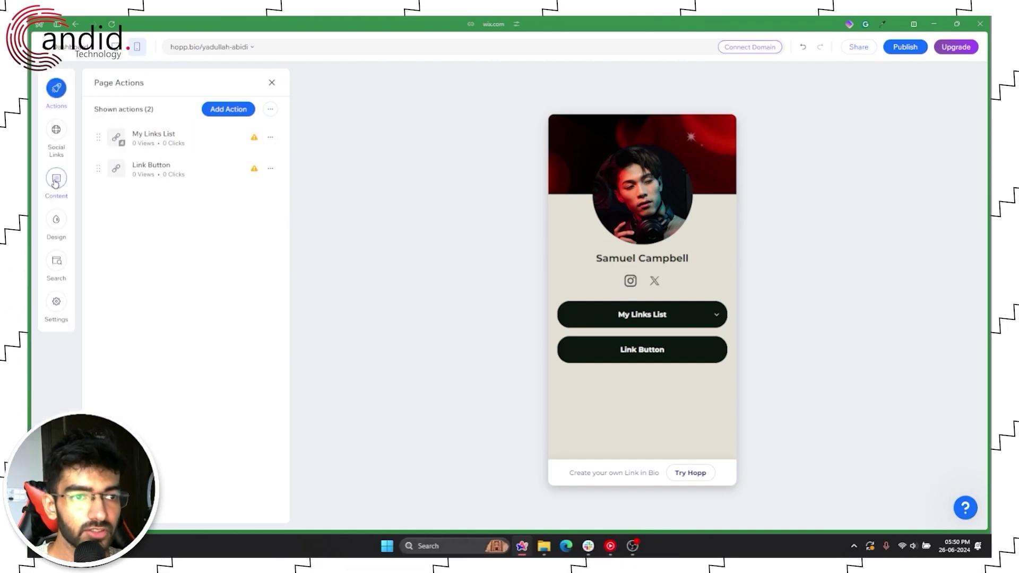
click(56, 178)
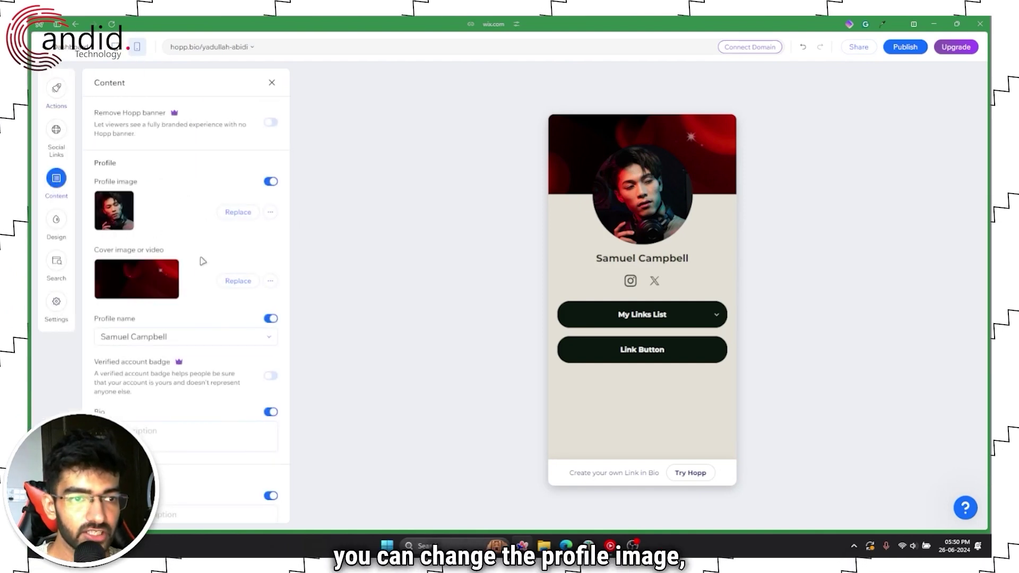
click(238, 211)
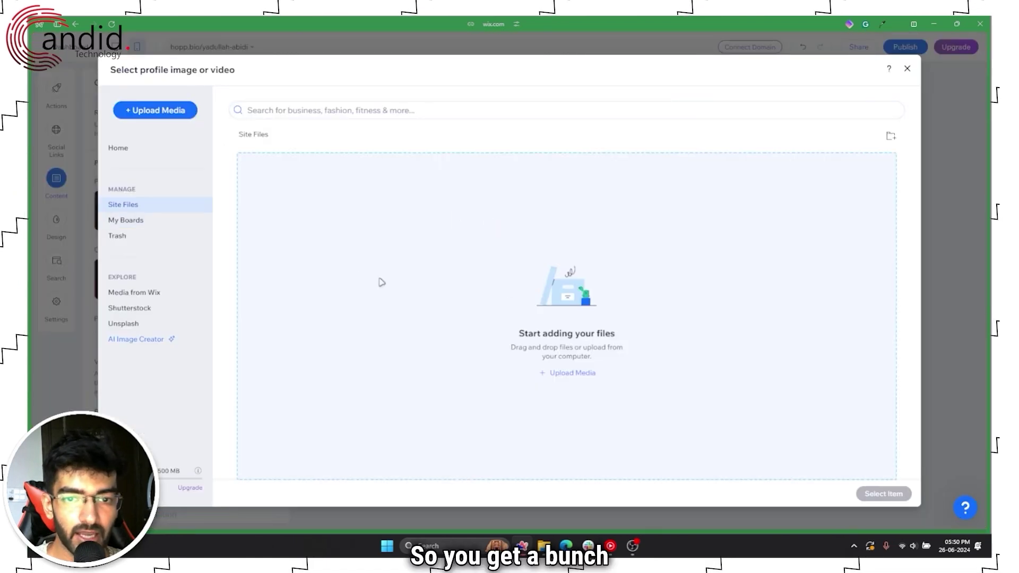
click(146, 226)
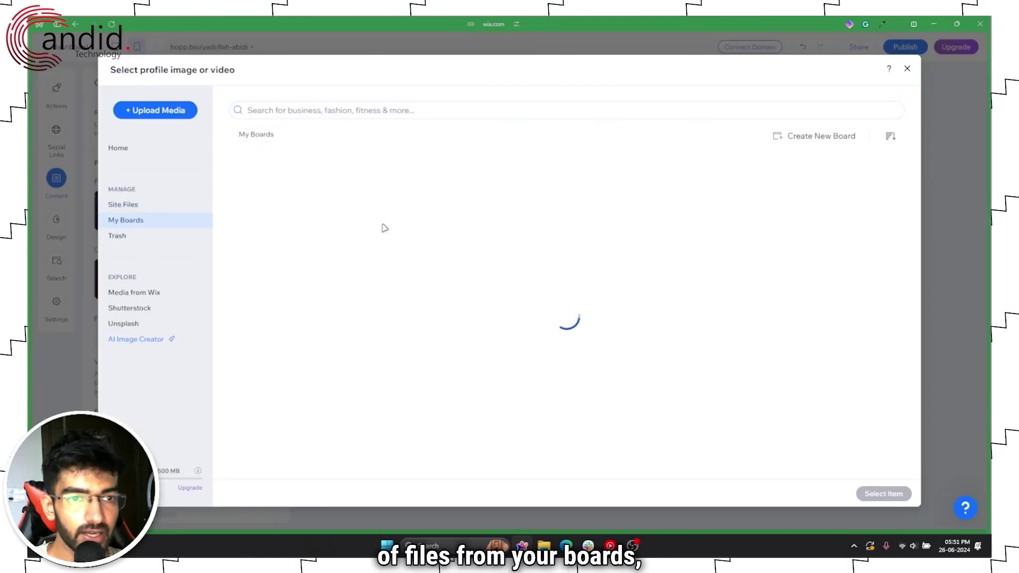
click(143, 204)
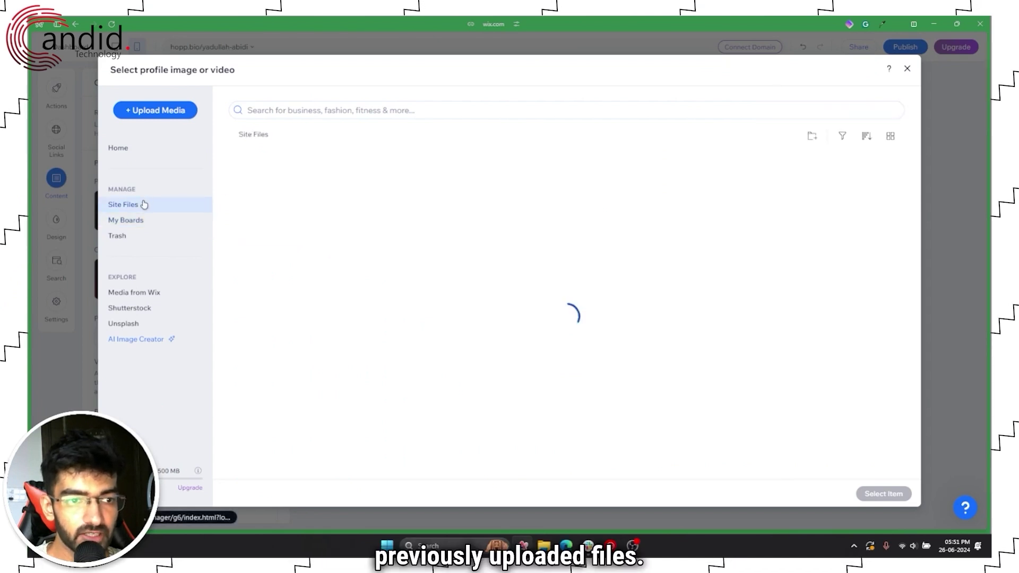
Step: Make the Unsplash car-under-starry-sky photo the profile image, then begin replacing the cover
click(146, 328)
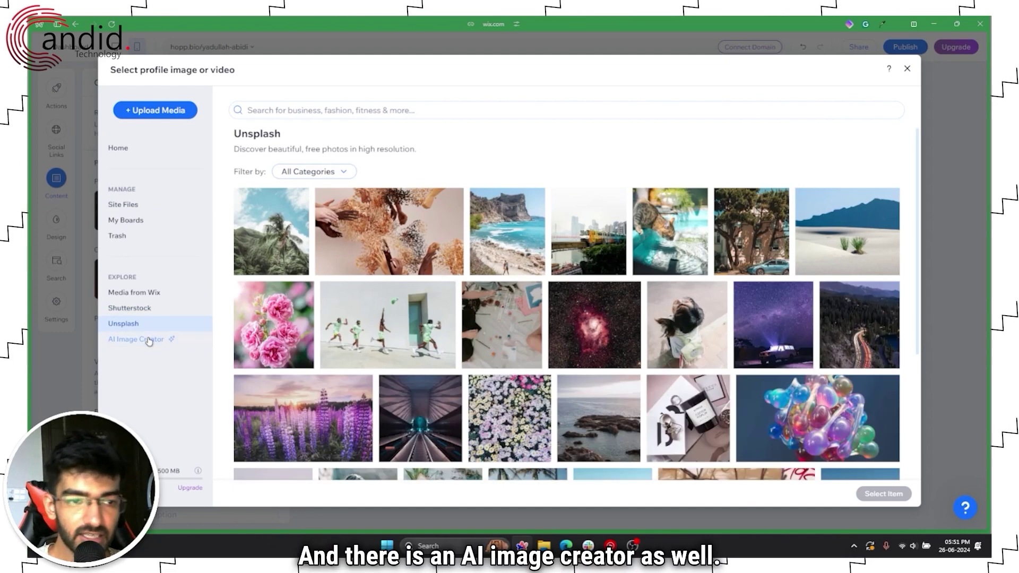
click(146, 339)
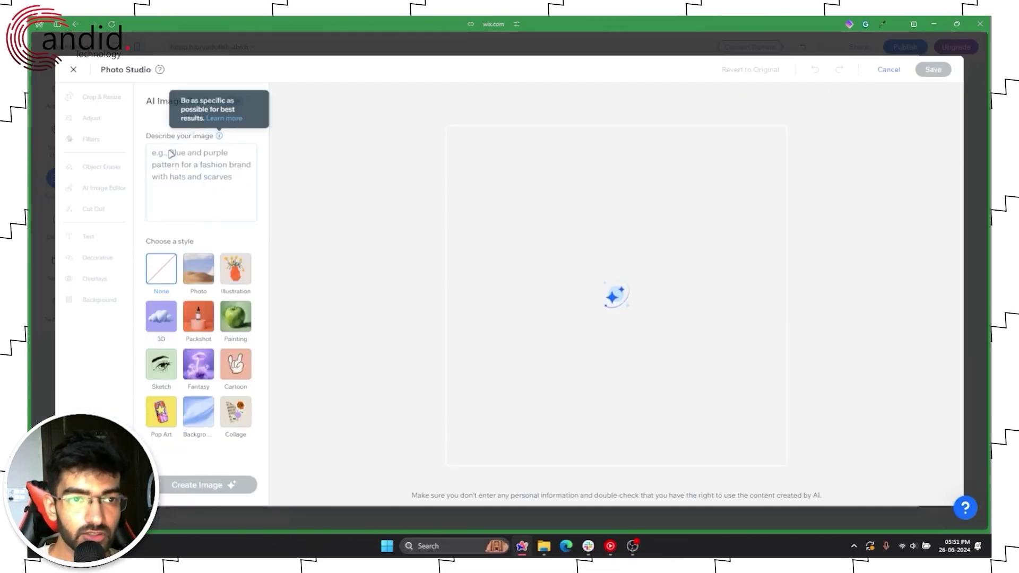
click(74, 71)
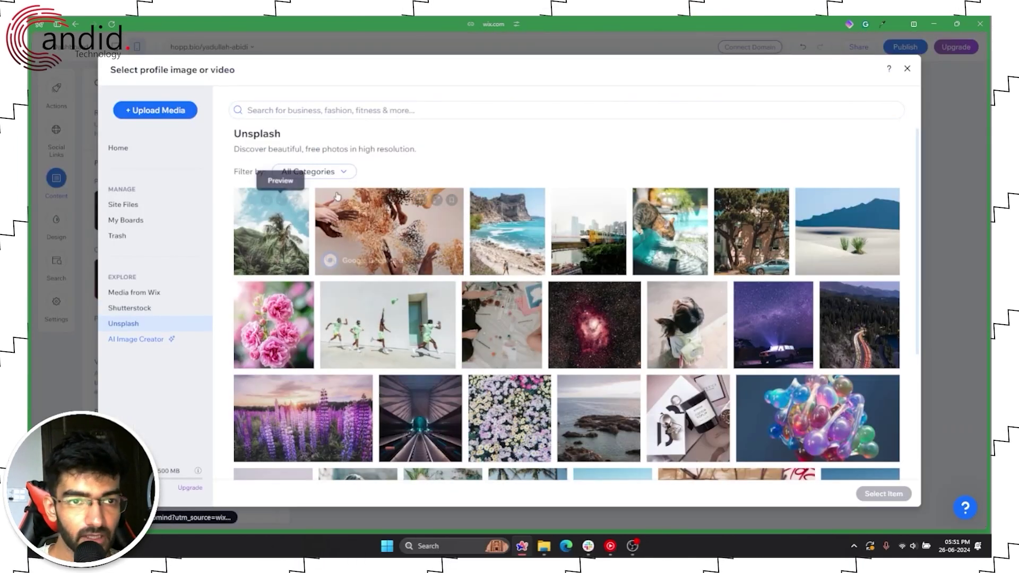
scroll(684, 336, down, 3)
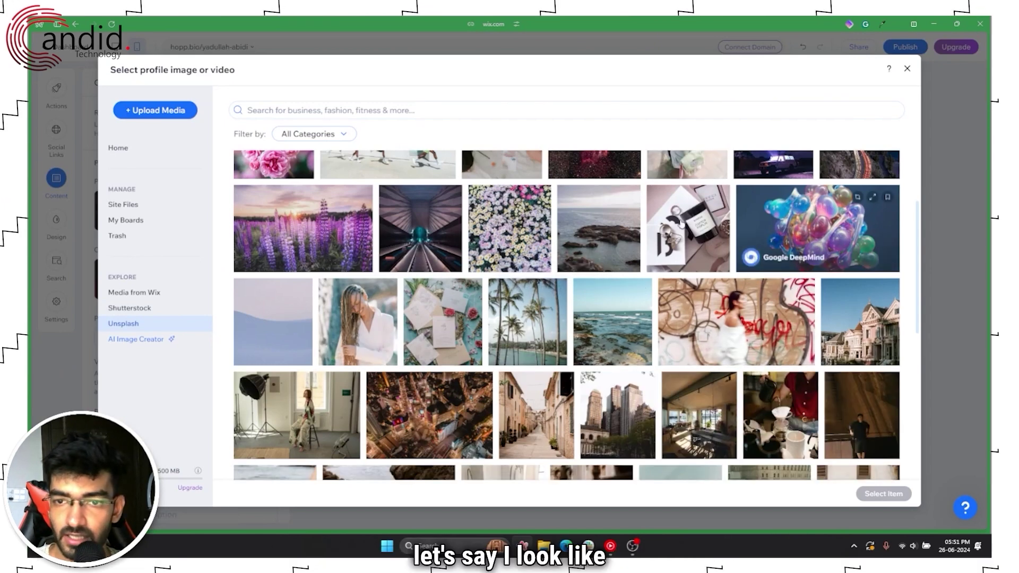
scroll(784, 228, up, 3)
click(775, 281)
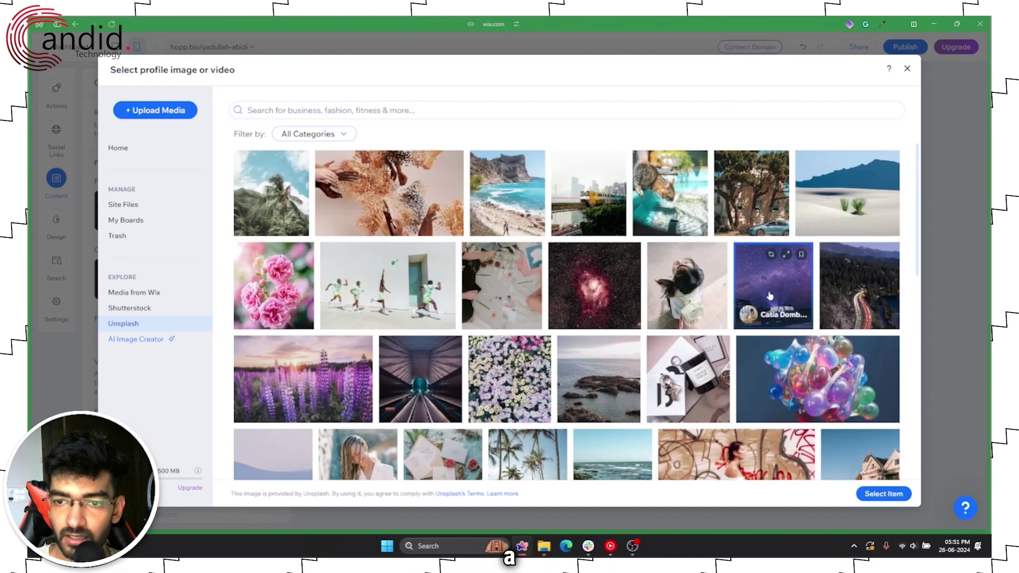
click(883, 493)
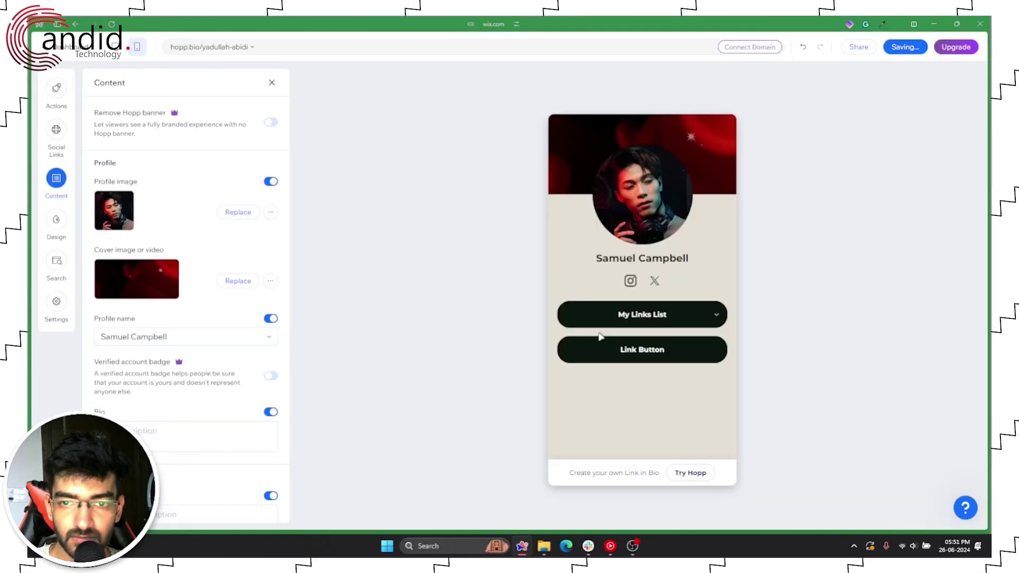
click(251, 282)
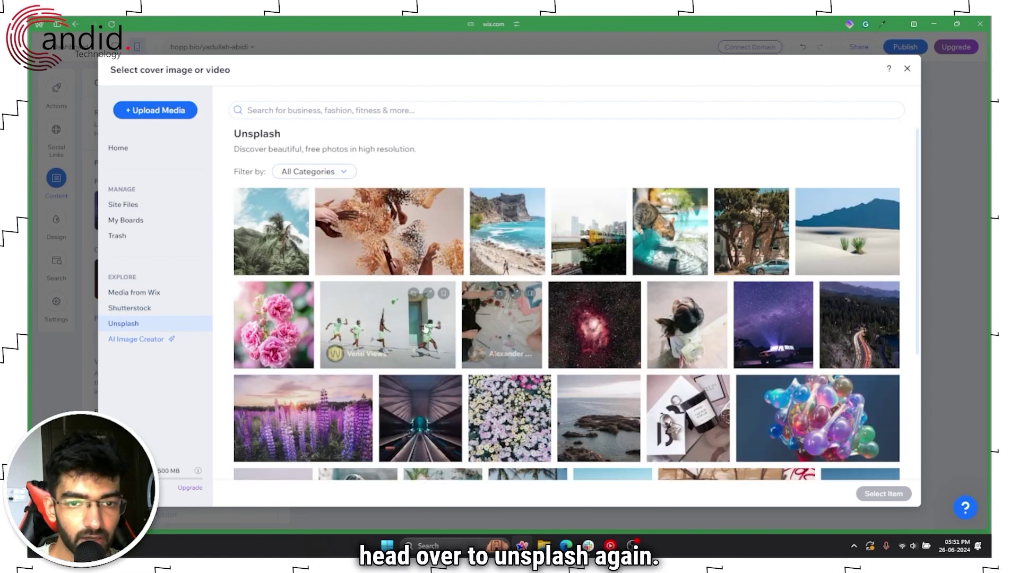
Step: Set the orange sports car photo from Unsplash as the cover image
scroll(690, 319, down, 3)
scroll(803, 319, down, 10)
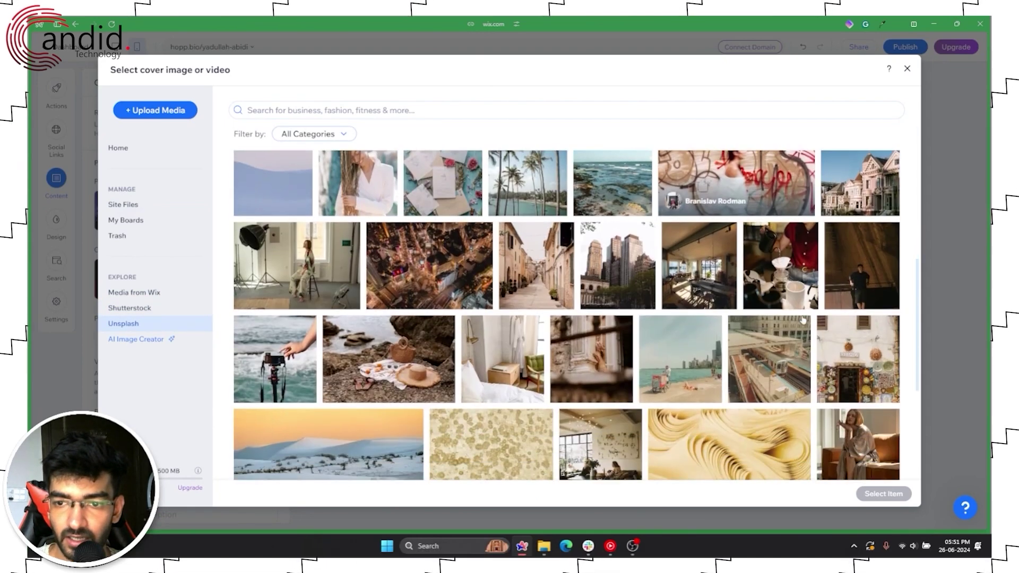
scroll(608, 309, down, 5)
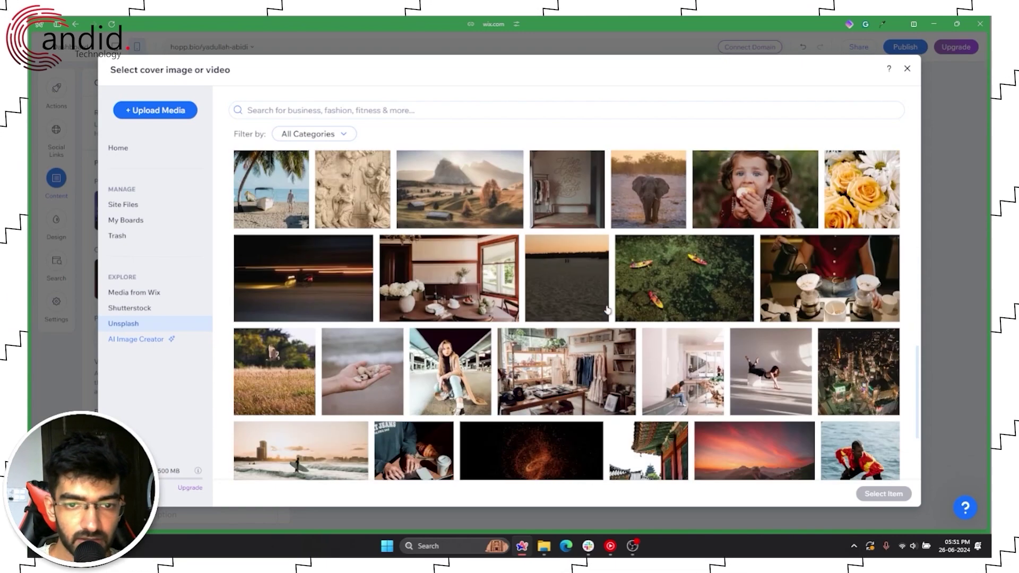
scroll(607, 310, down, 2)
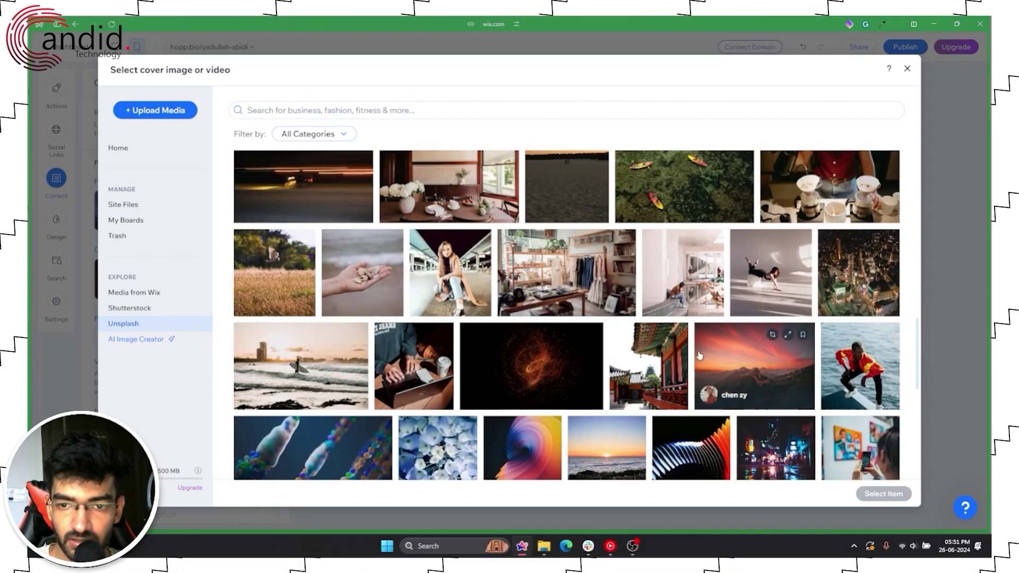
scroll(637, 345, down, 3)
scroll(637, 350, down, 2)
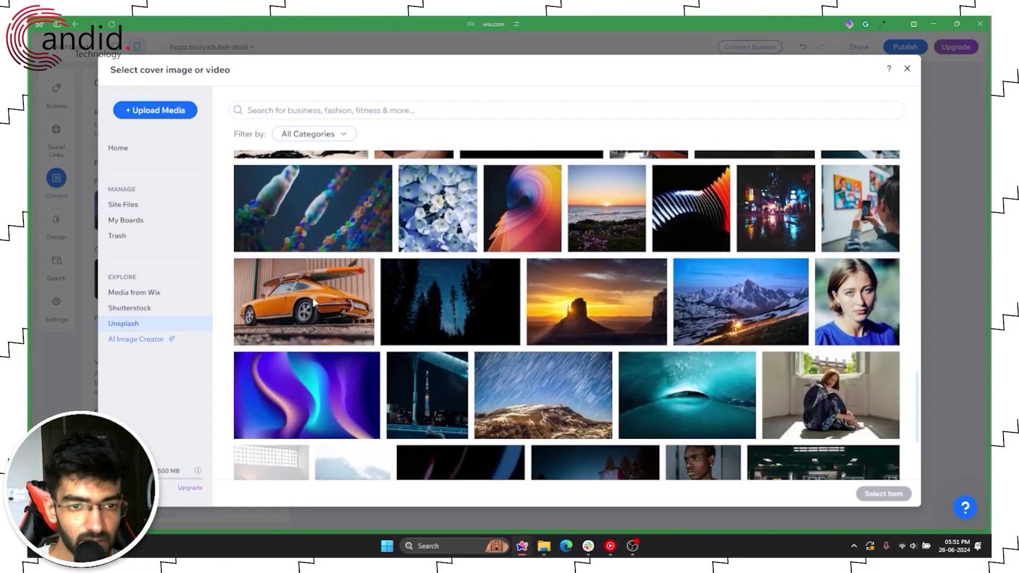
click(314, 304)
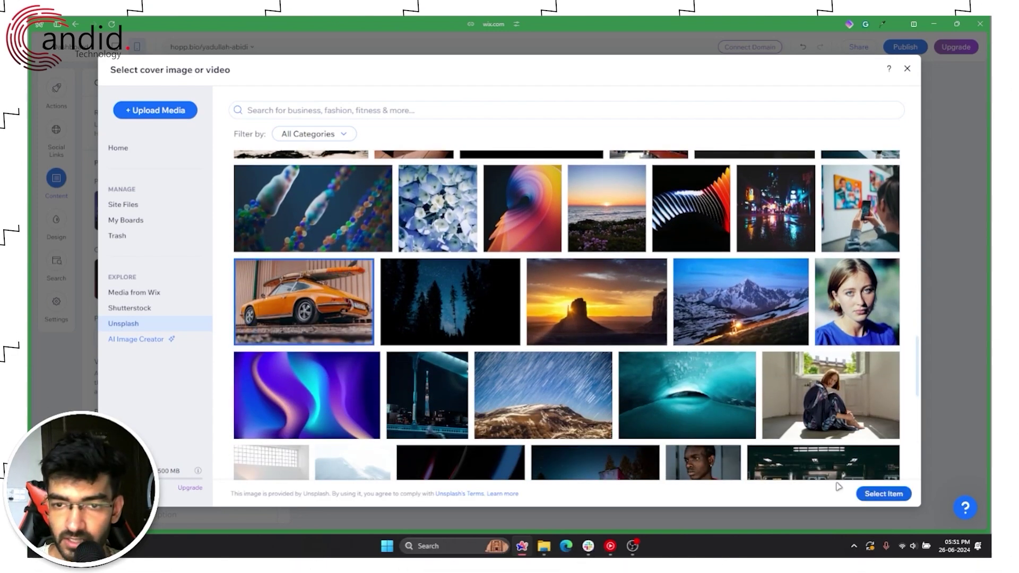
click(882, 494)
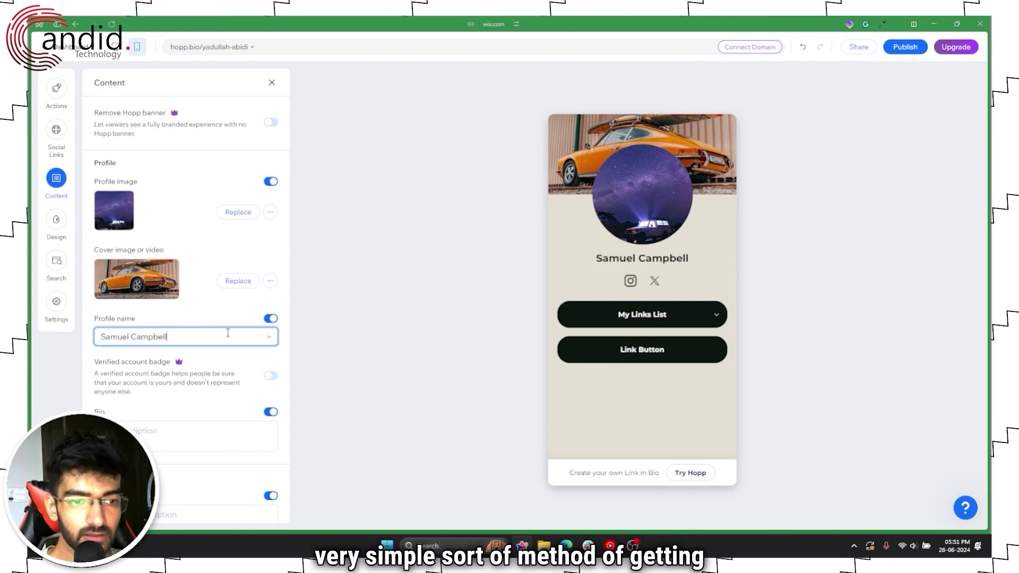
Step: Replace the placeholder profile name with the creator's own name and save
key(BackSpace)
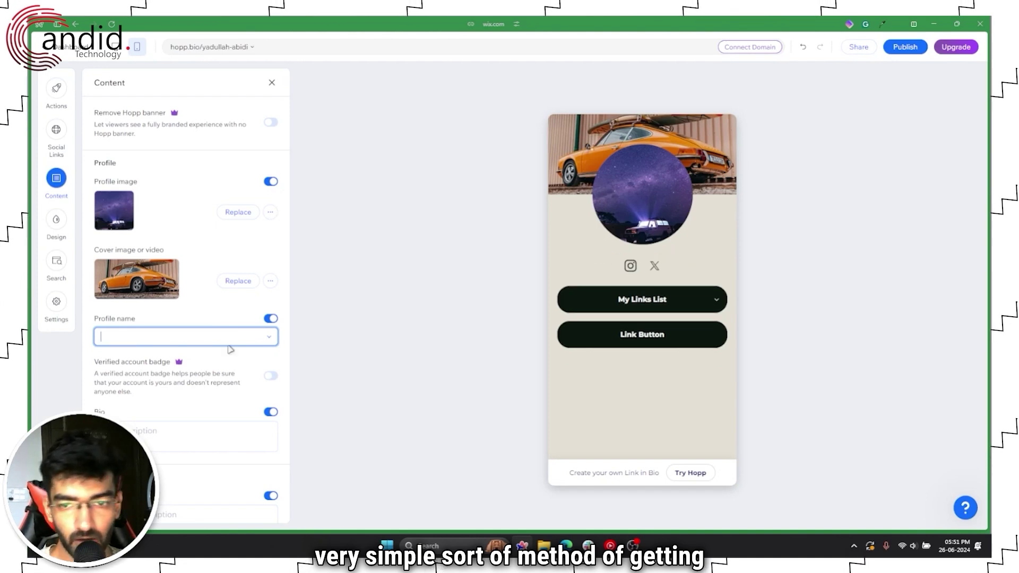
text(Yadullah)
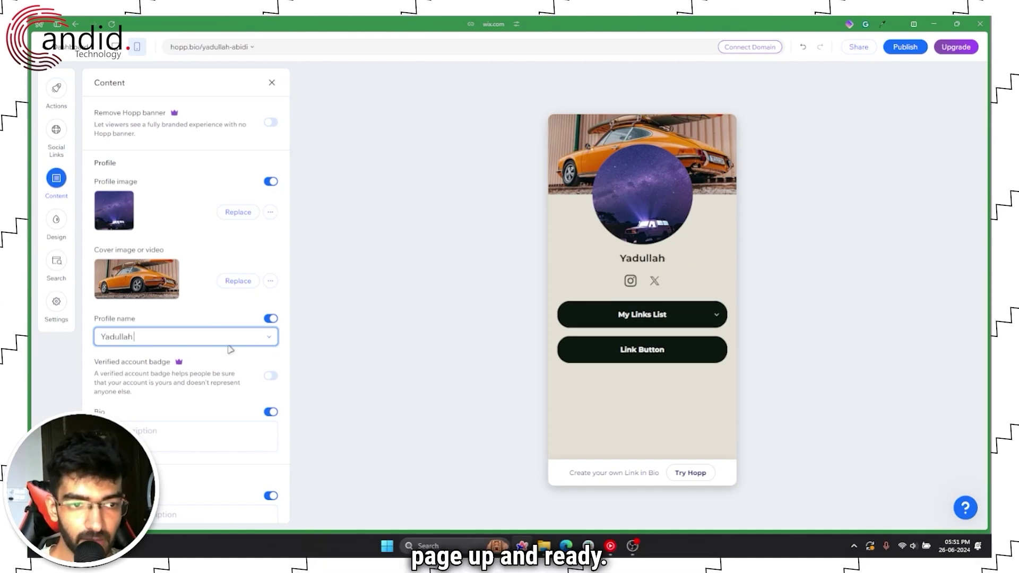
text( Abidi)
click(445, 336)
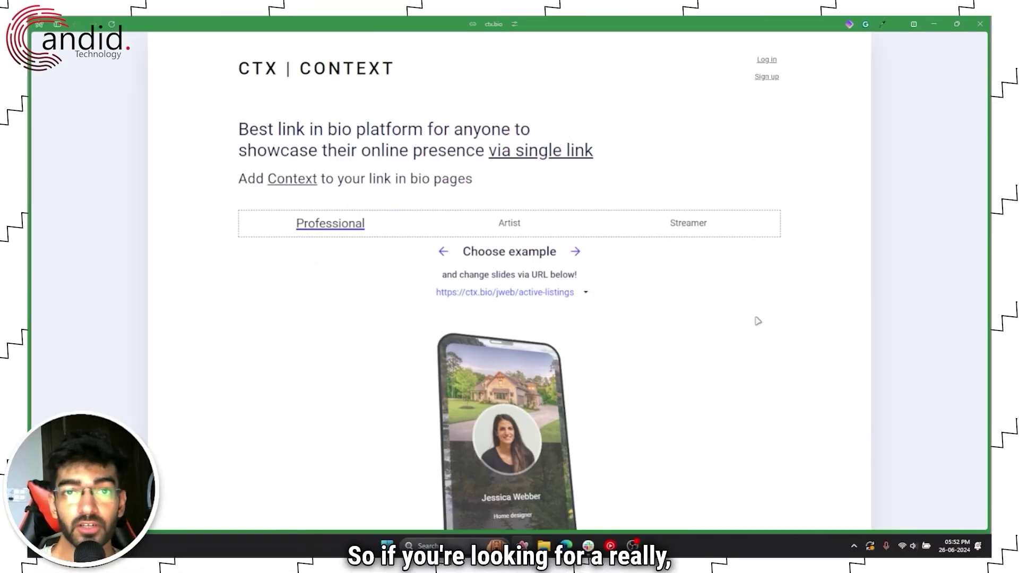
Step: Look at the portfolio example from the CTX example address list and its Inspiration link
scroll(754, 322, down, 2)
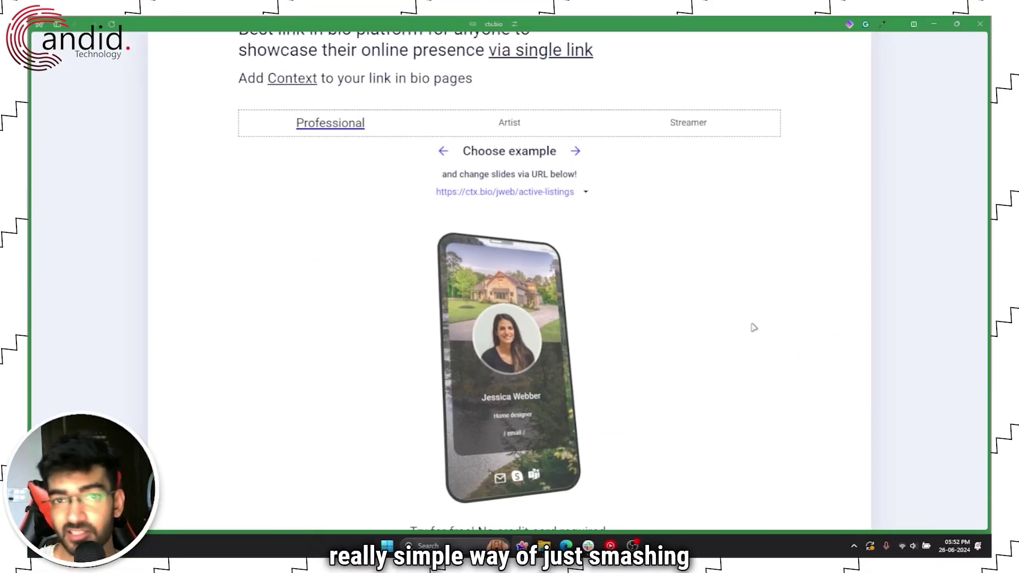
scroll(754, 327, up, 2)
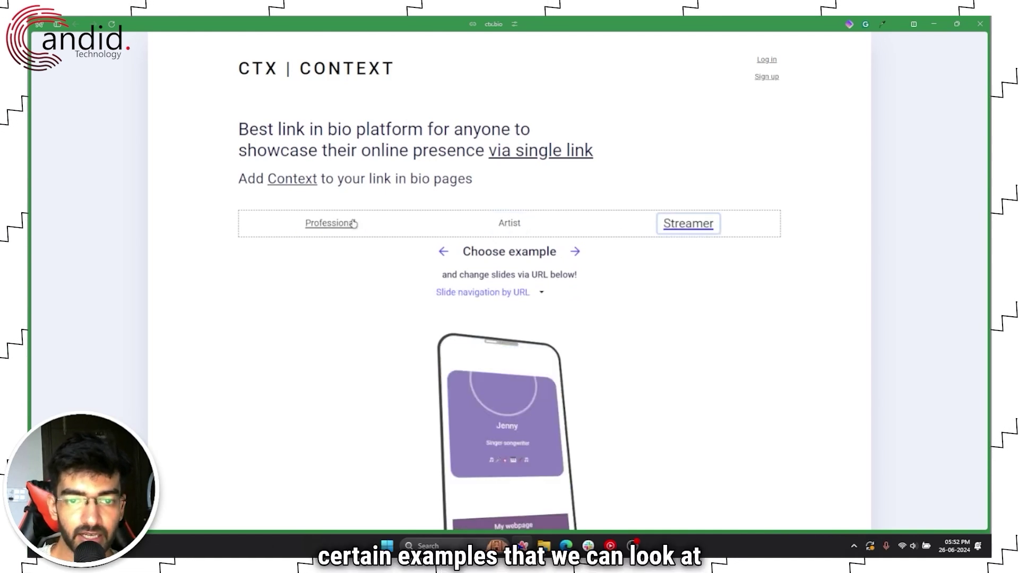
scroll(632, 261, down, 1)
scroll(635, 260, down, 1)
scroll(639, 257, up, 1)
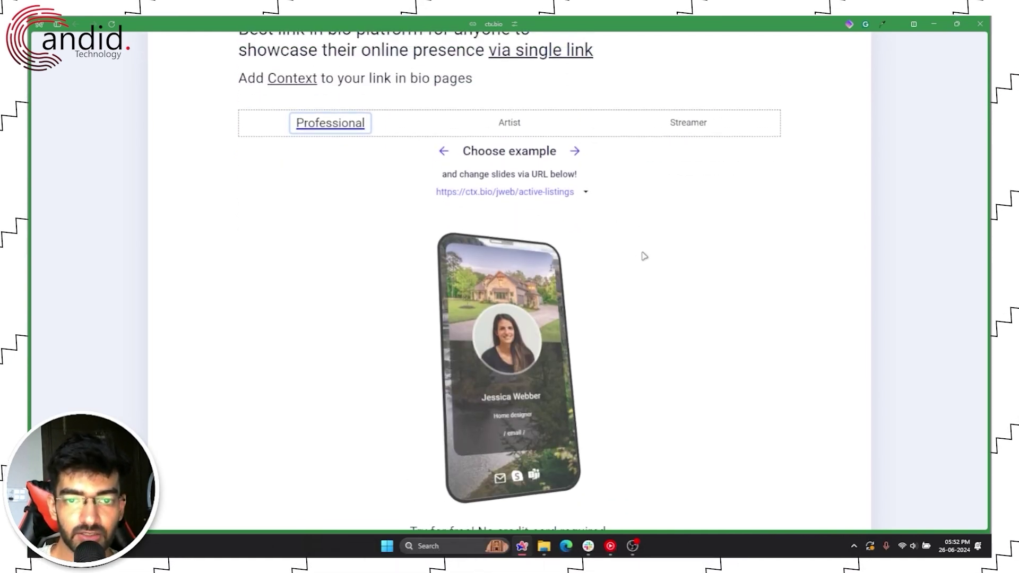
scroll(579, 116, down, 1)
click(544, 144)
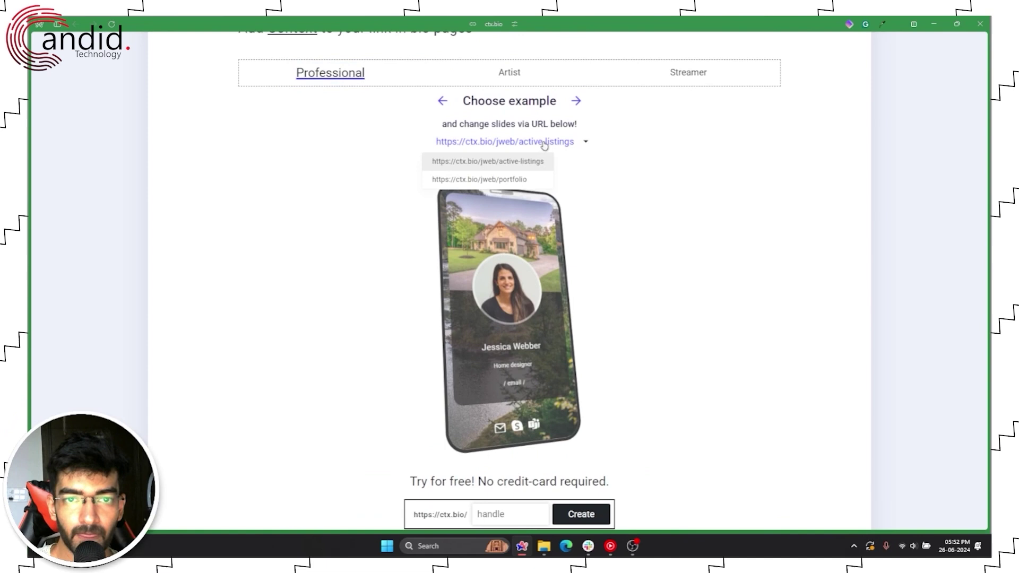
click(487, 181)
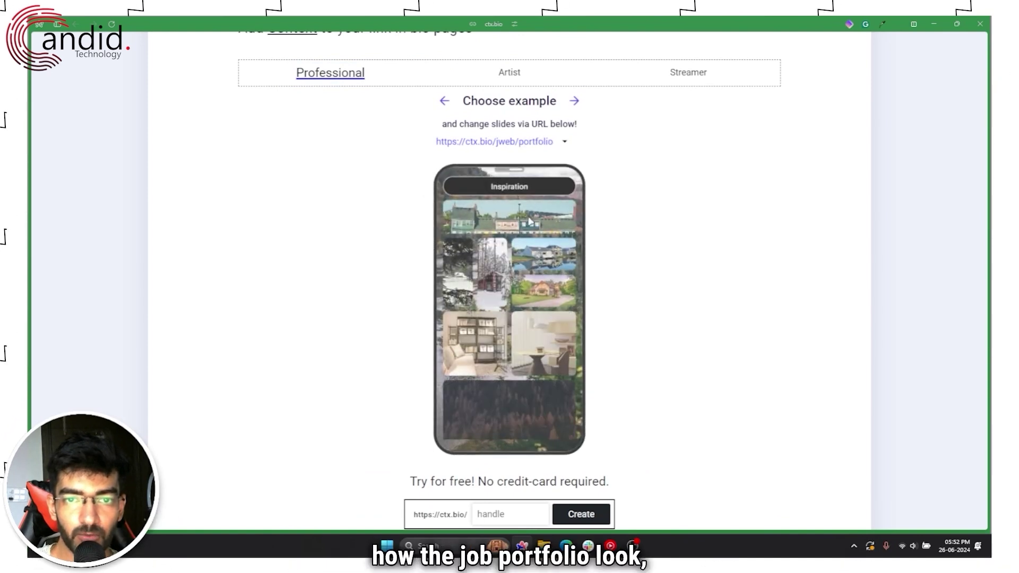
click(502, 187)
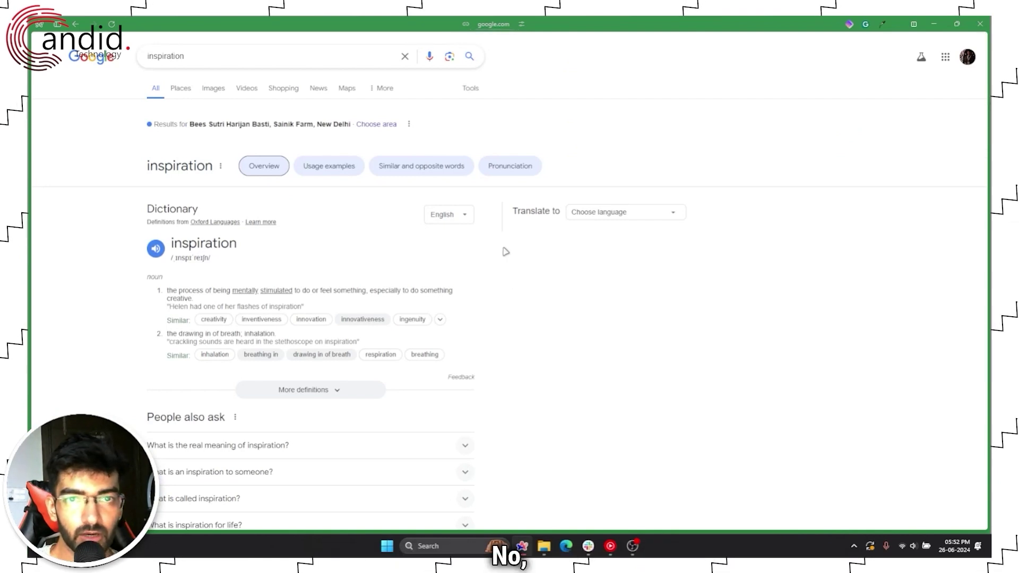
key(ctrl+s)
click(78, 232)
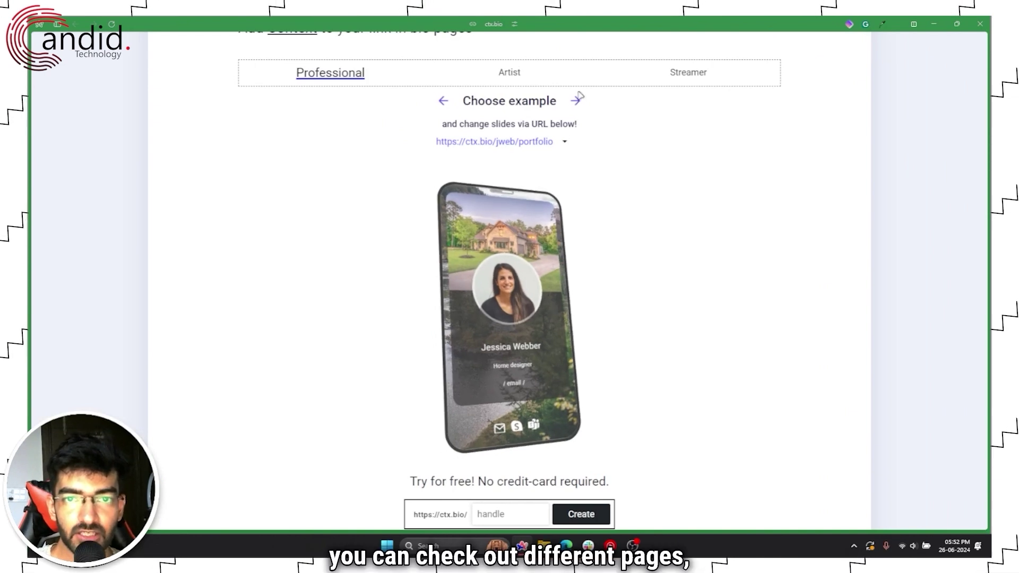
Step: Browse the Affiliate, Minimalist, Professional and Artist examples and correct the typed ctx.bio handle
click(577, 101)
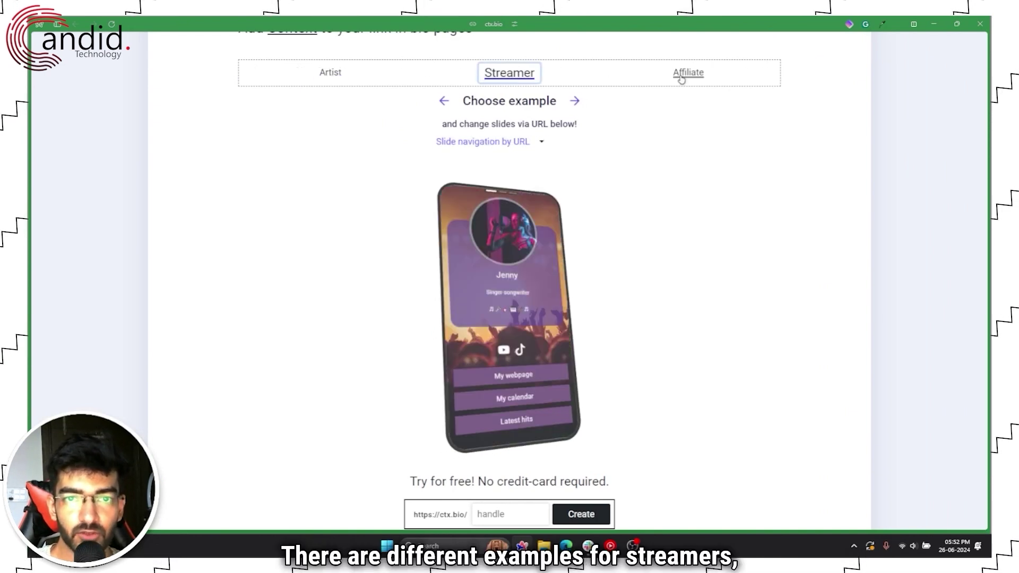
click(684, 74)
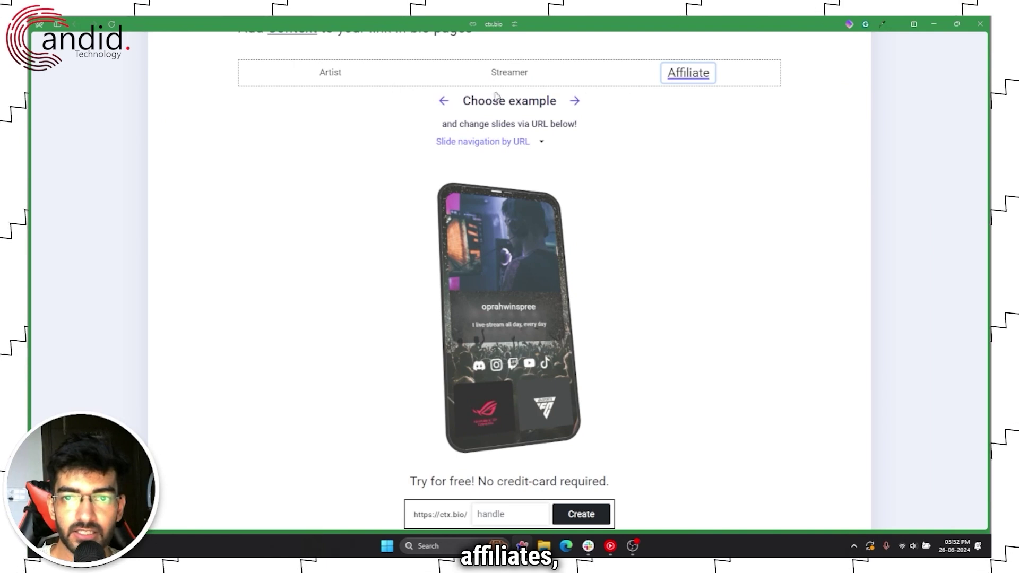
click(574, 100)
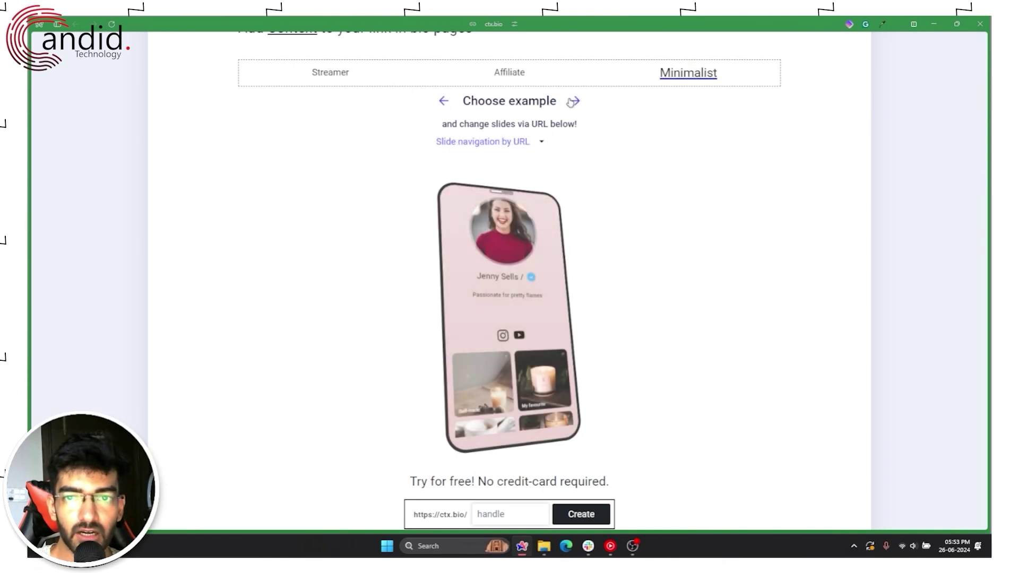
click(574, 101)
click(509, 74)
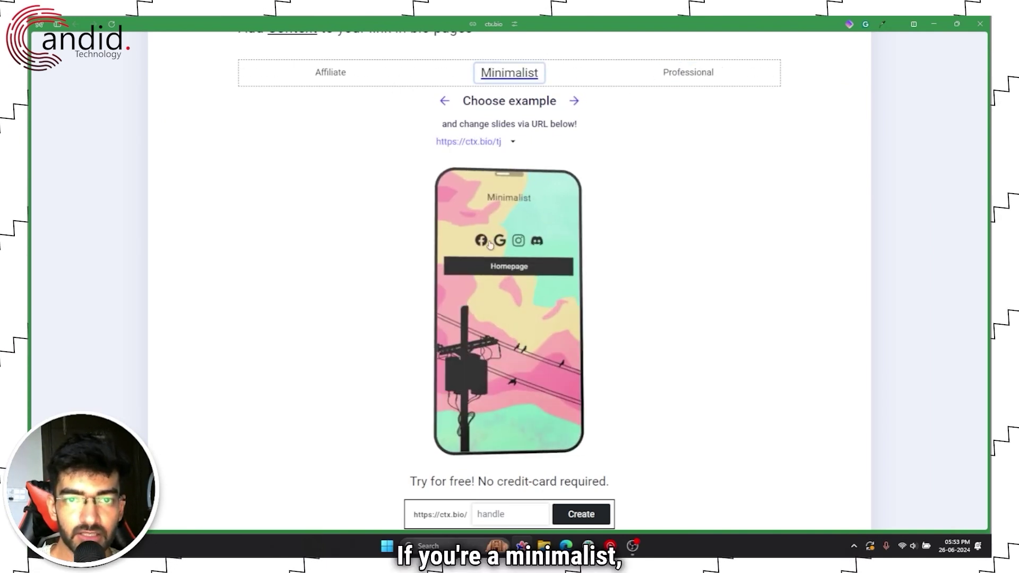
click(573, 101)
click(573, 100)
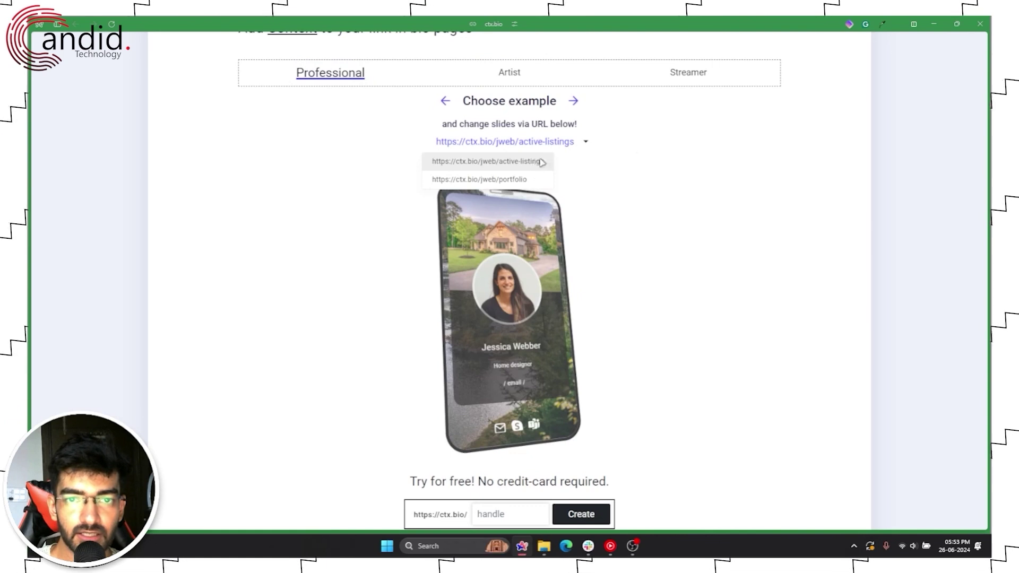
scroll(597, 220, down, 4)
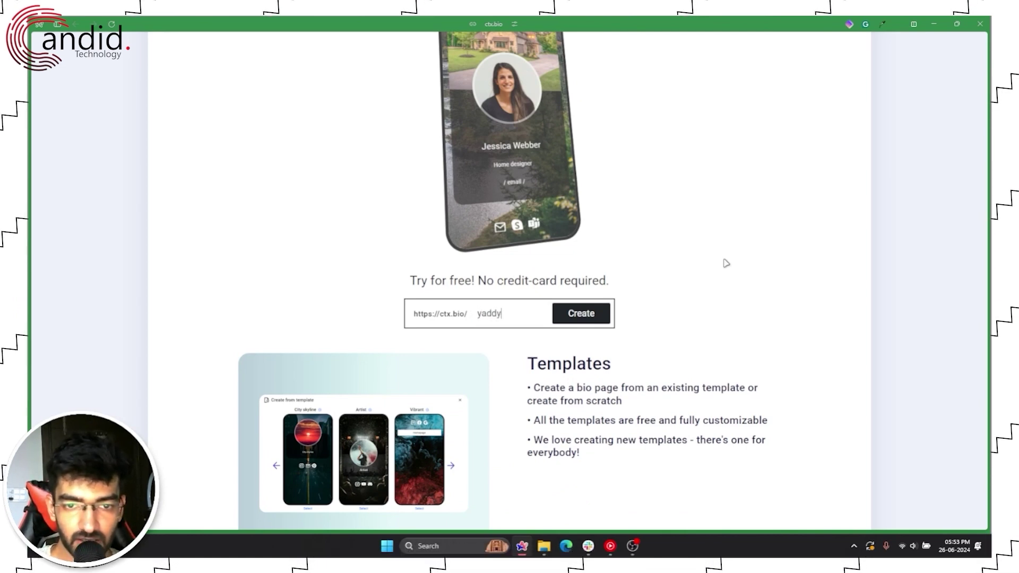
key(BackSpace)
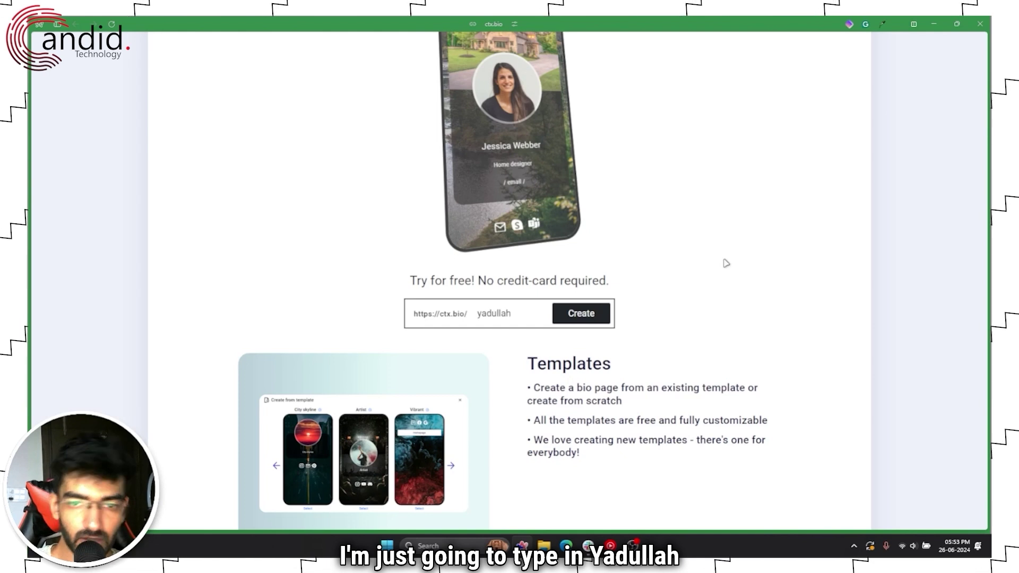
Step: Create the account with the chosen handle and start the page from the Vibrant template
click(582, 313)
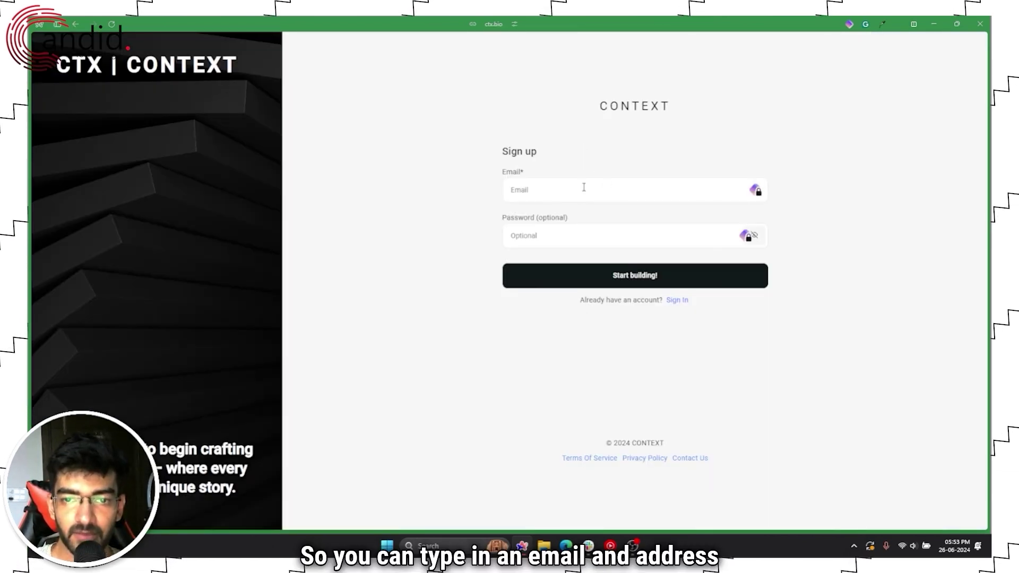
click(639, 275)
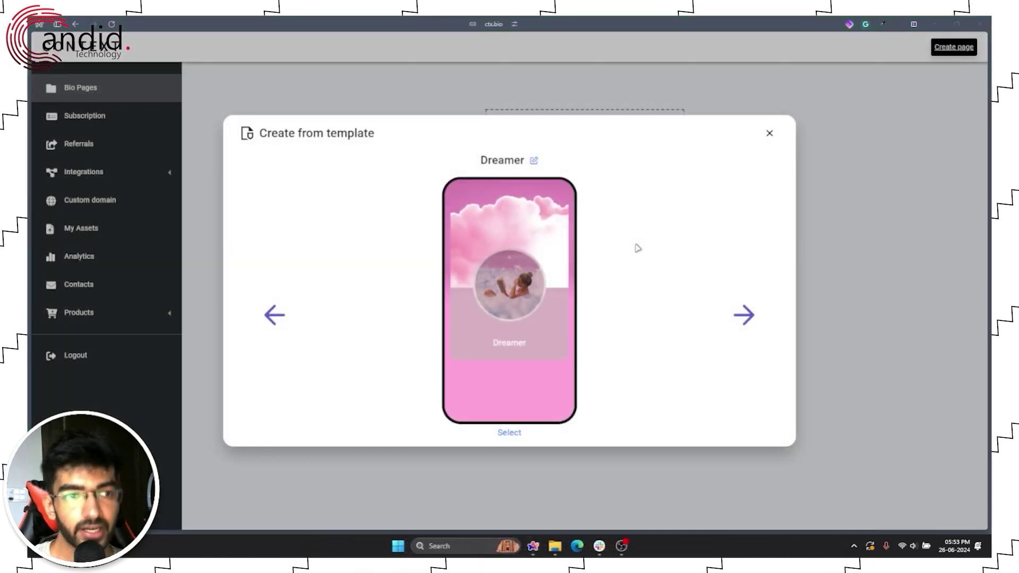
click(748, 318)
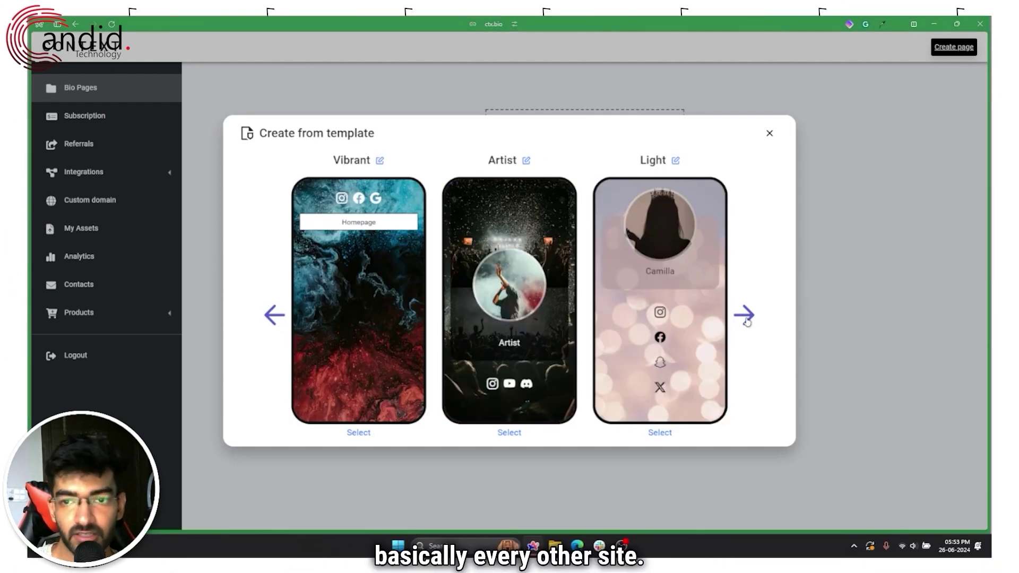
click(745, 317)
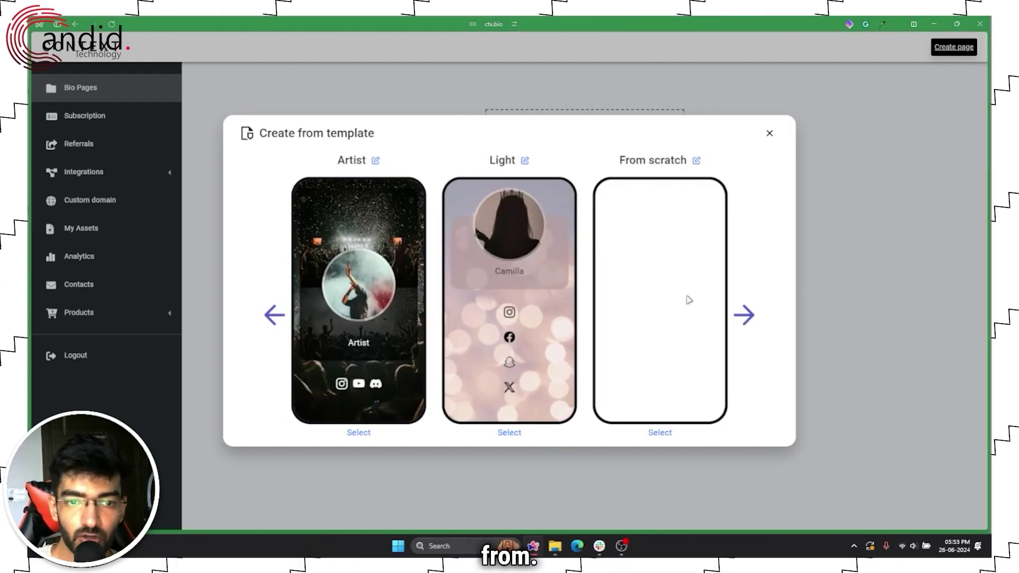
click(271, 314)
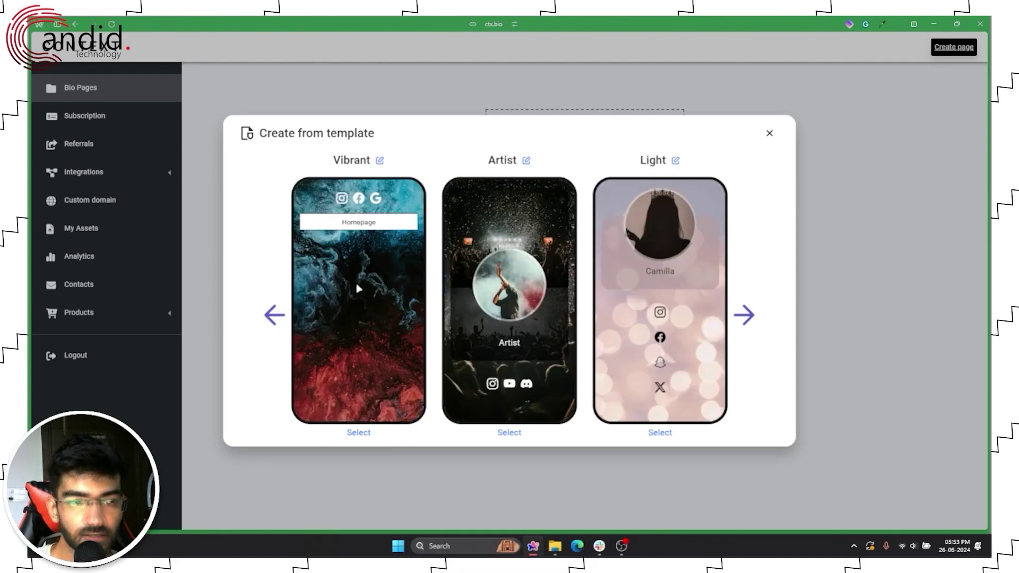
click(359, 433)
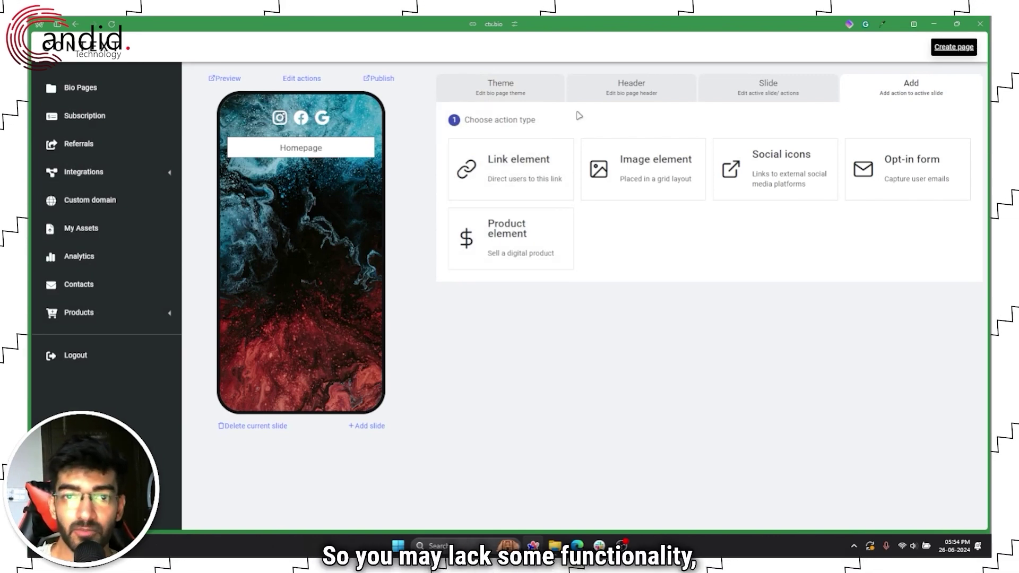
Step: Switch the theme background to a gradient with red as the bottom colour
click(533, 101)
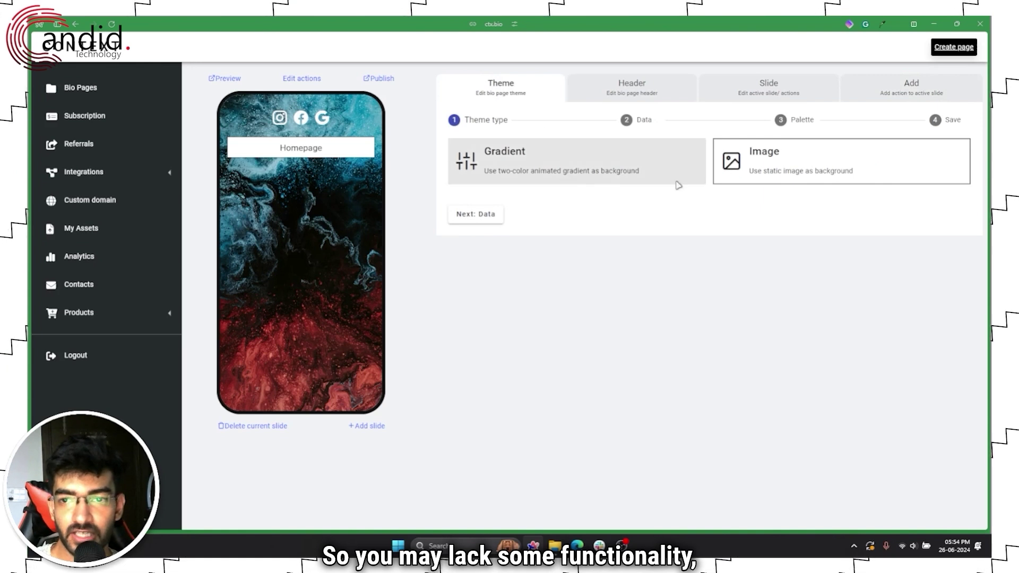
click(535, 167)
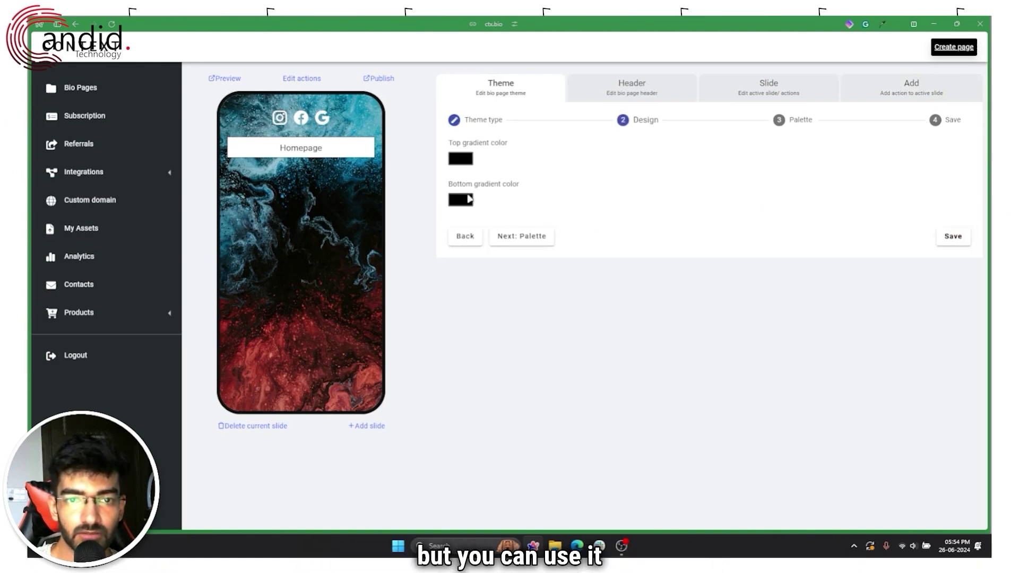
click(461, 200)
click(562, 210)
click(512, 162)
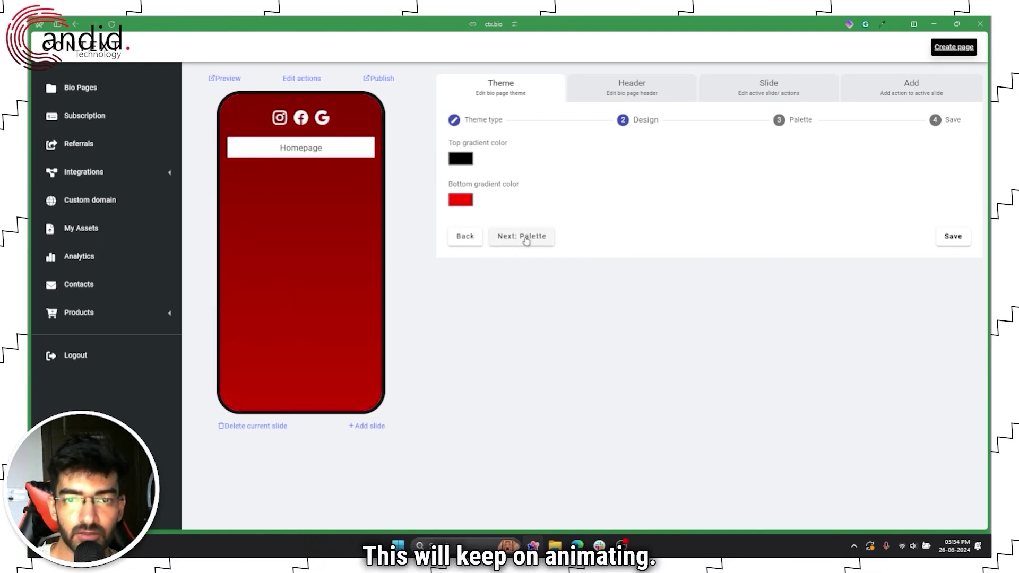
click(652, 80)
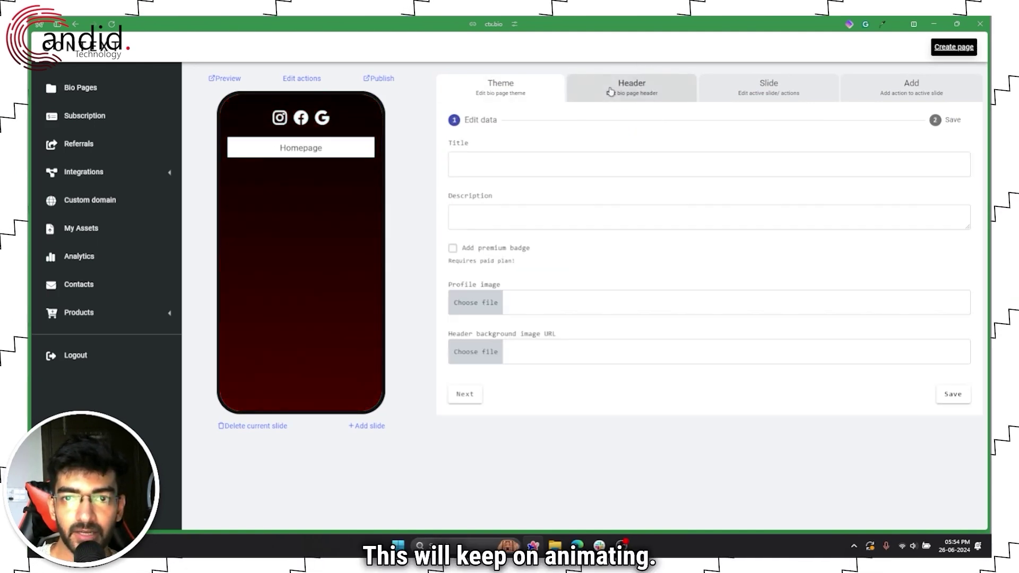
Step: Set the header title to the creator's name and description 'I am a video editor/creator', then save
click(513, 158)
text(Yadu)
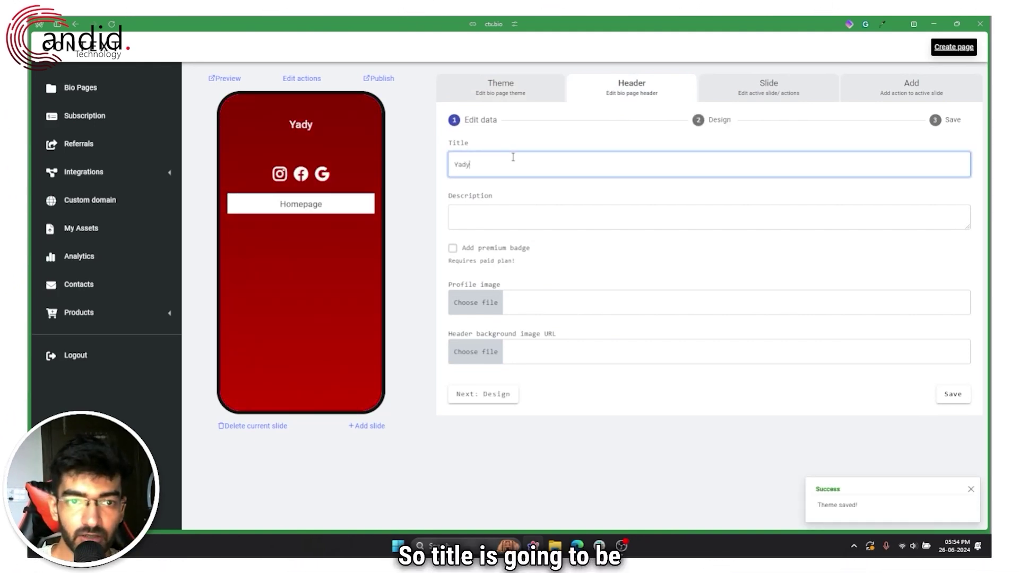
text(llah Abidi)
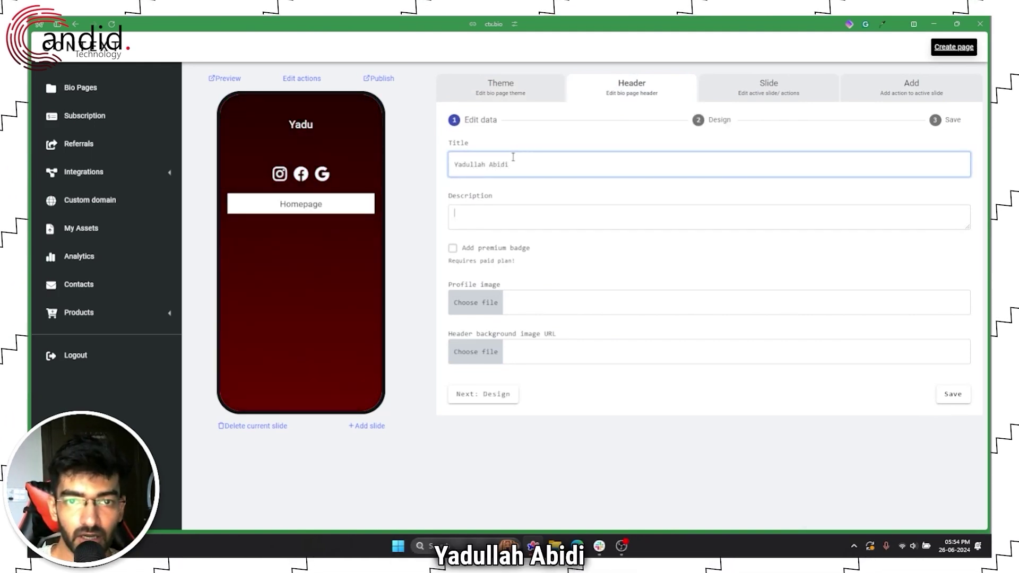
key(Tab)
text(I am a )
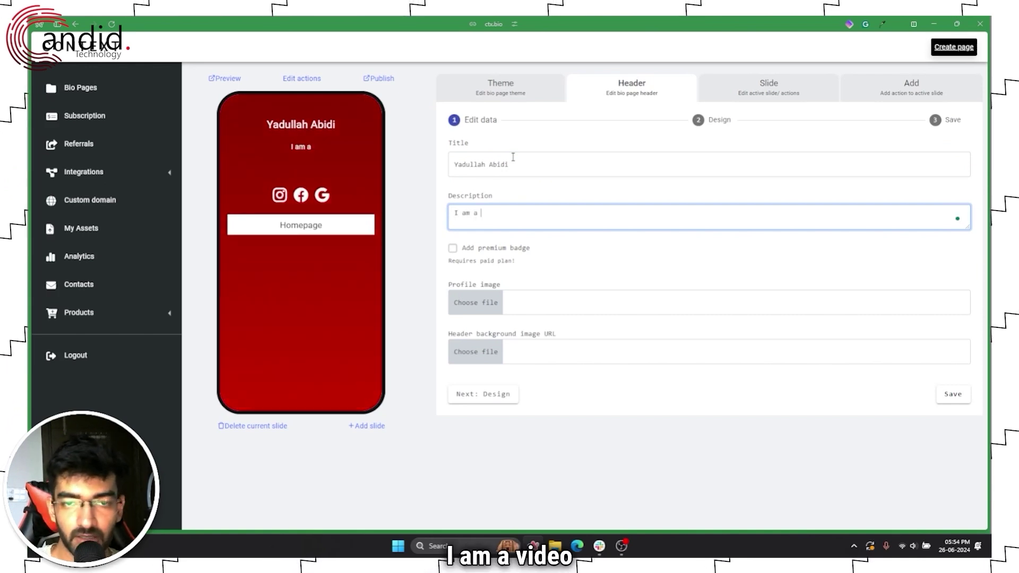
text(video editor)
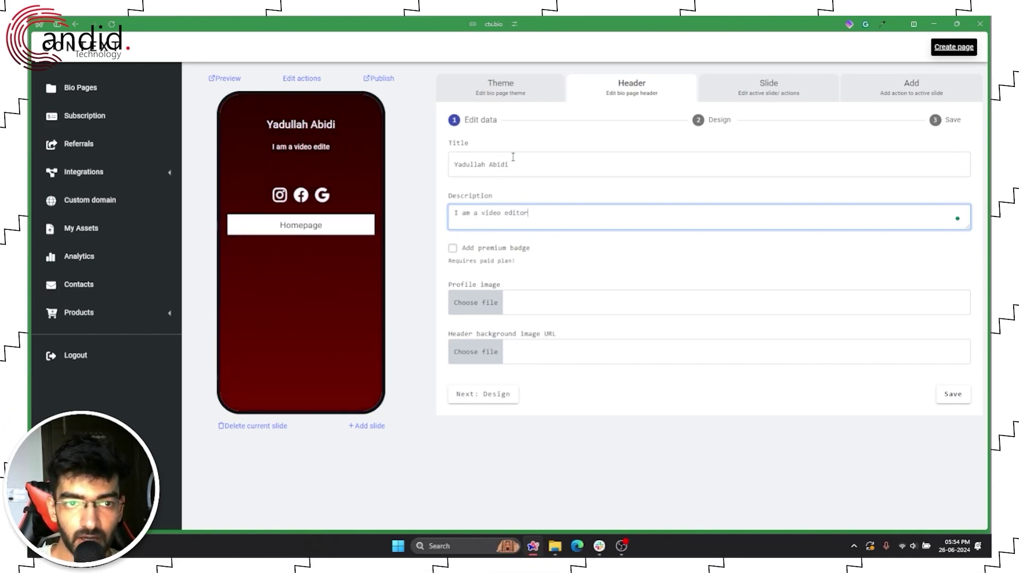
text(/creato)
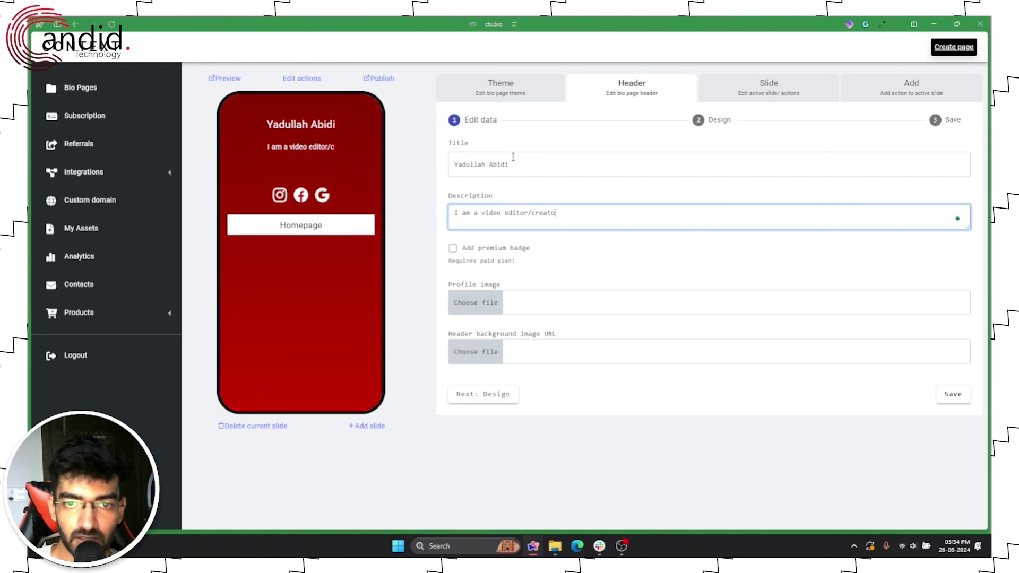
text(r)
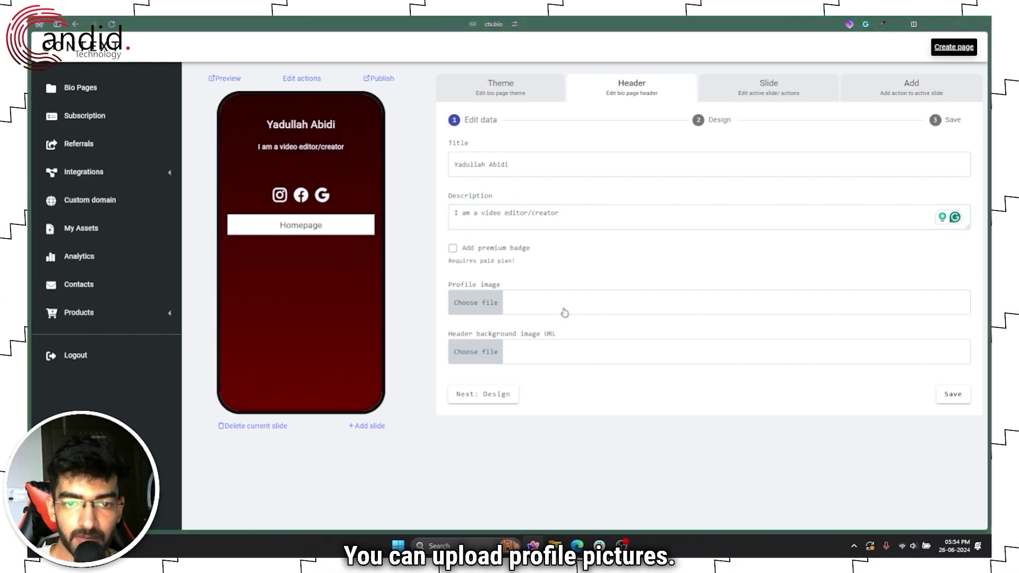
click(485, 300)
click(474, 271)
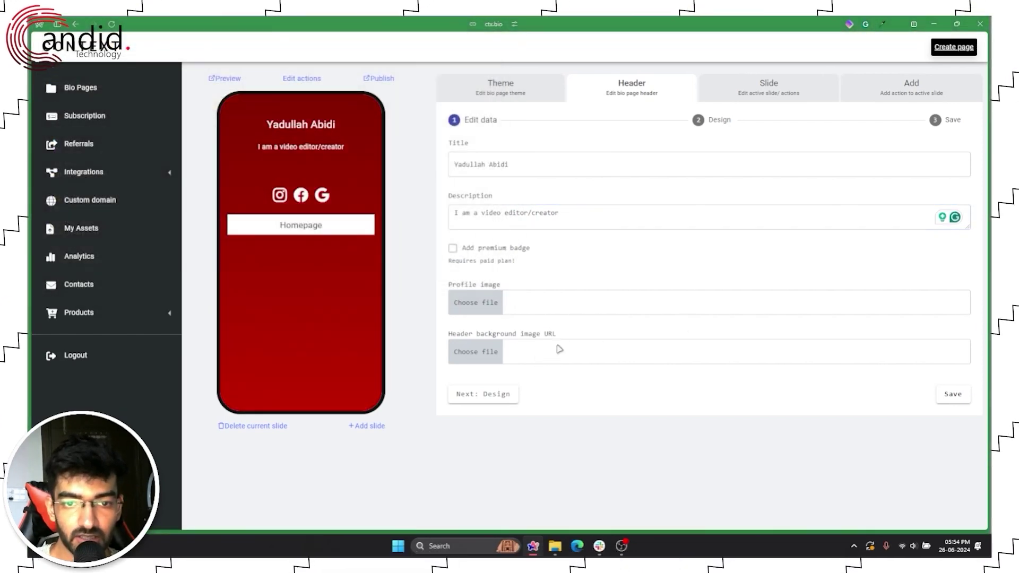
click(698, 119)
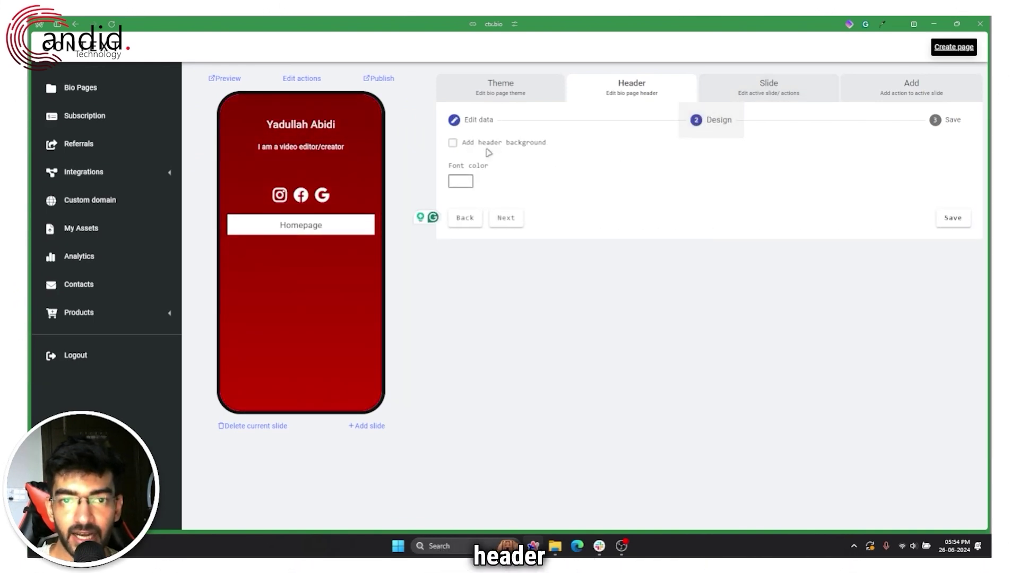
click(932, 120)
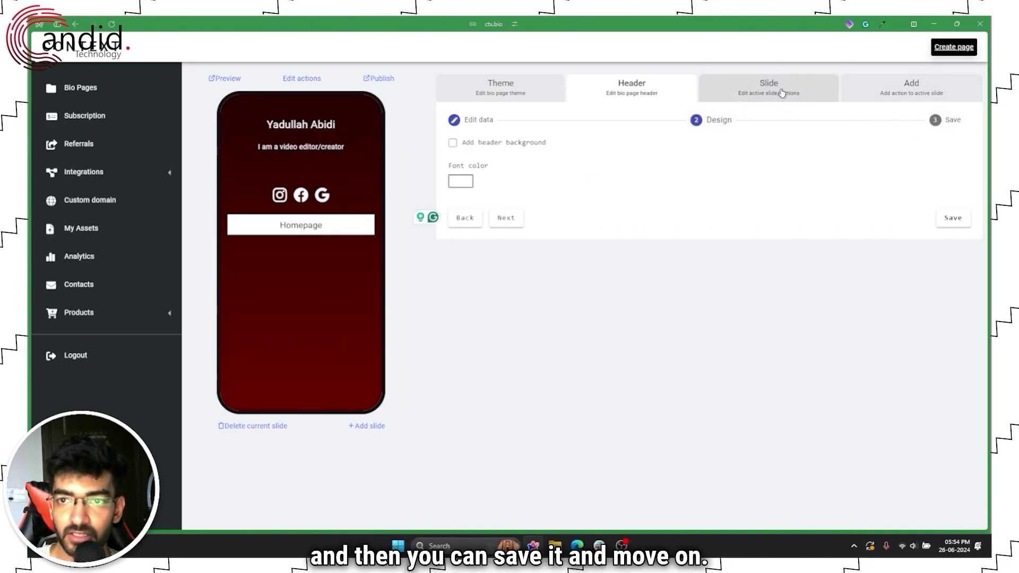
click(782, 94)
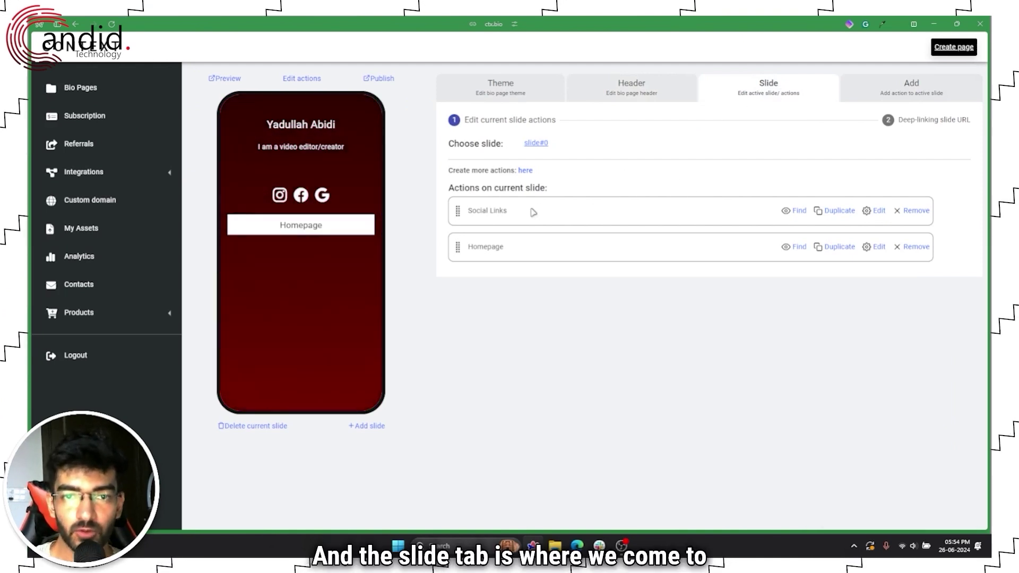
Step: Move the Homepage button above Social Links and save its ctx.bio link
drag(455, 209, 457, 247)
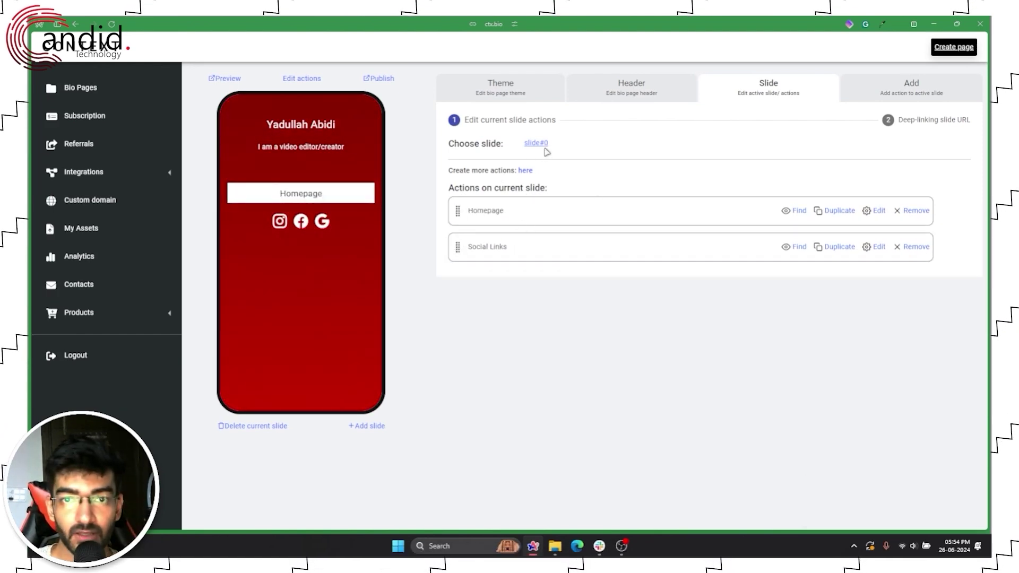
click(875, 210)
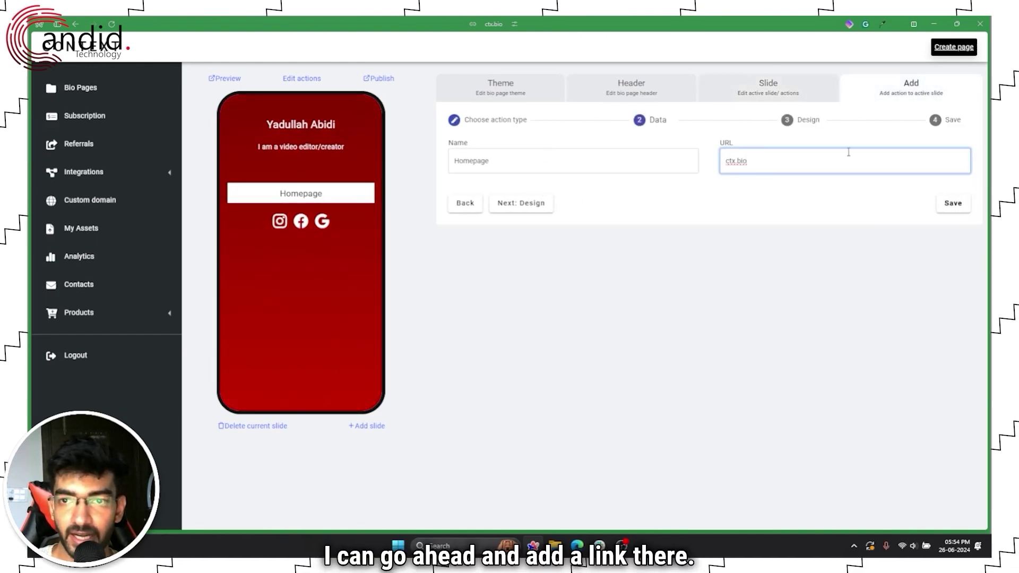
click(944, 206)
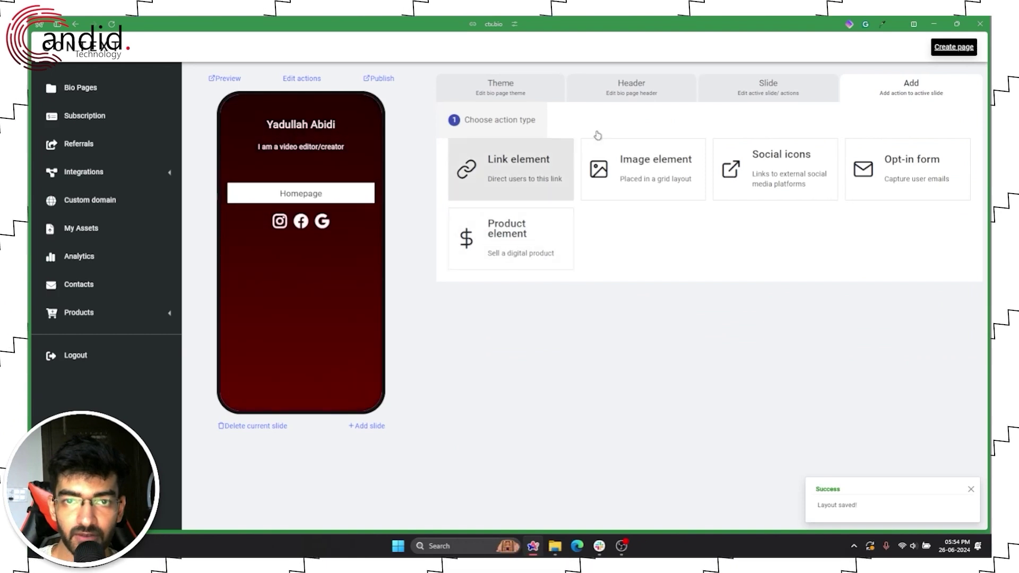
click(780, 96)
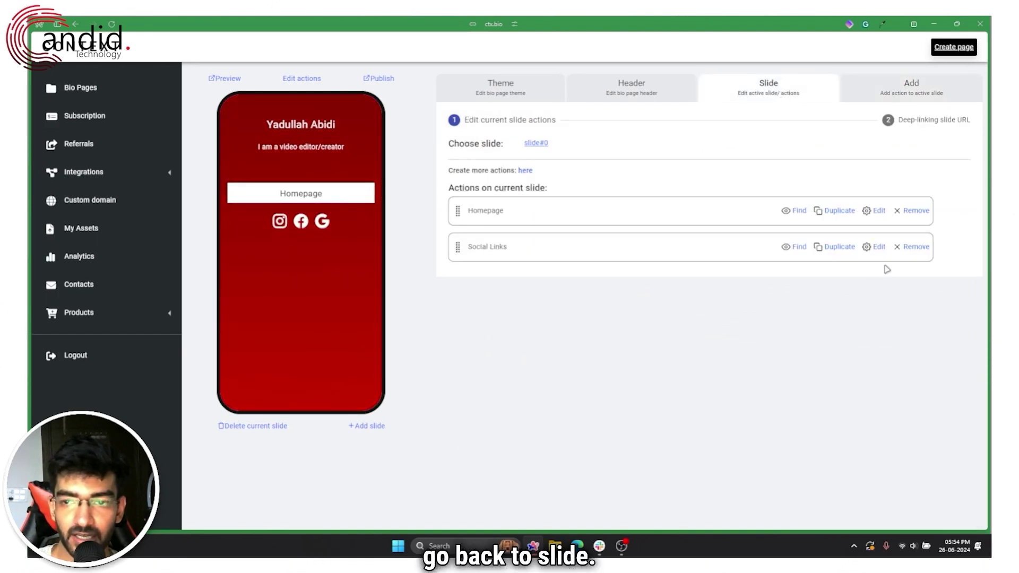
click(873, 246)
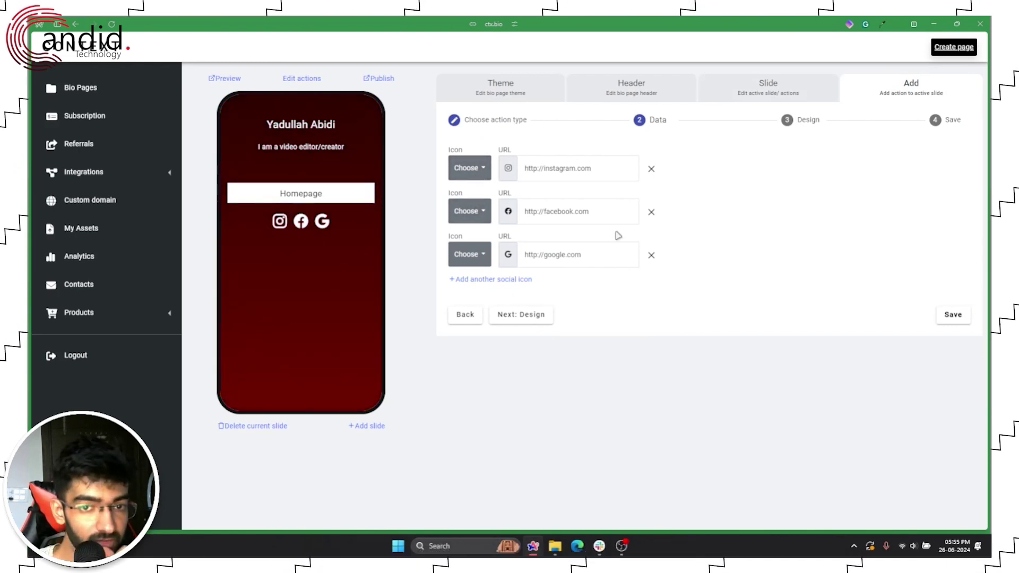
Step: Make the fourth social icon Discord, choose the Dark style, and save
click(468, 297)
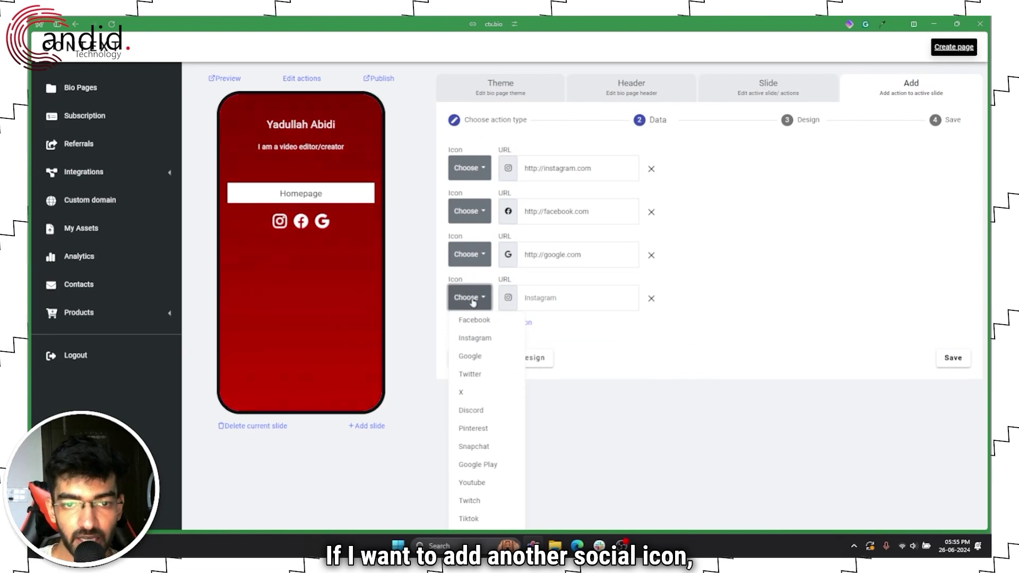
click(484, 411)
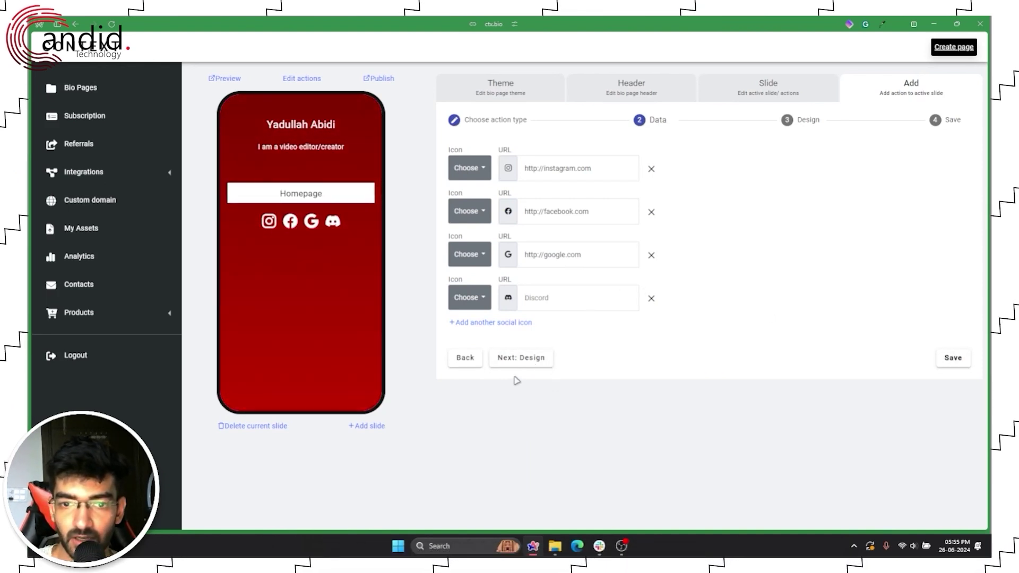
click(510, 358)
click(483, 150)
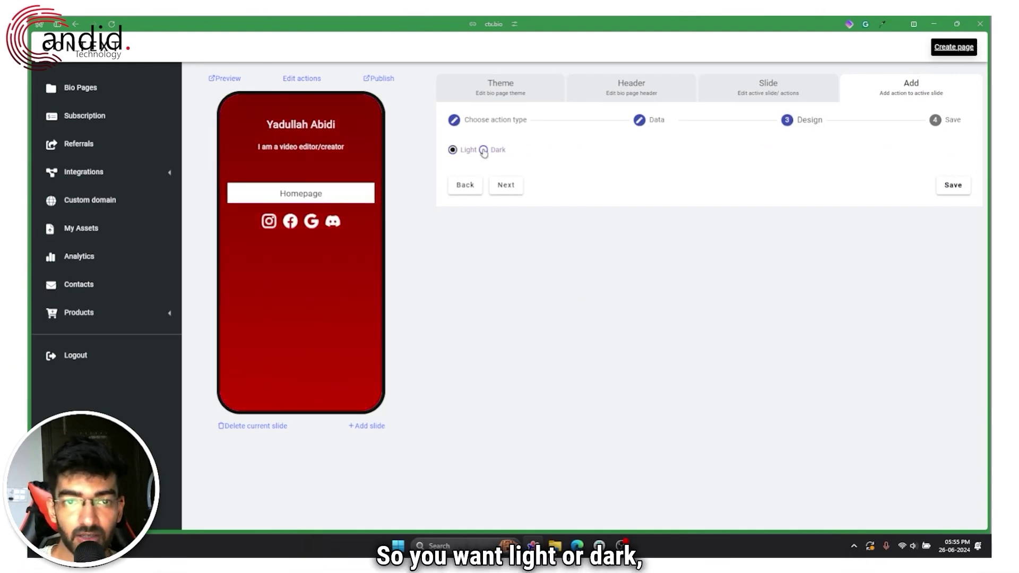
click(505, 185)
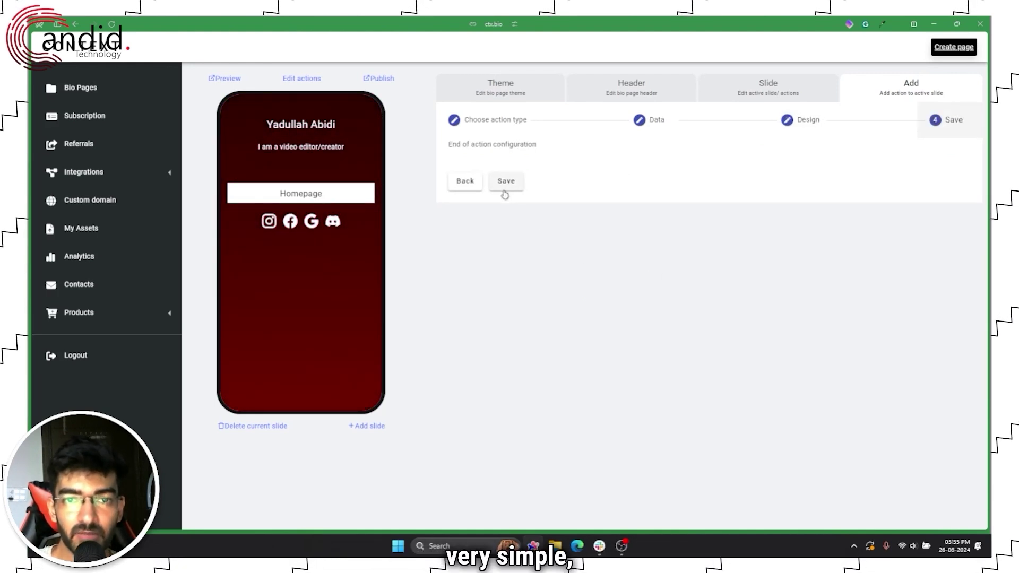
click(502, 185)
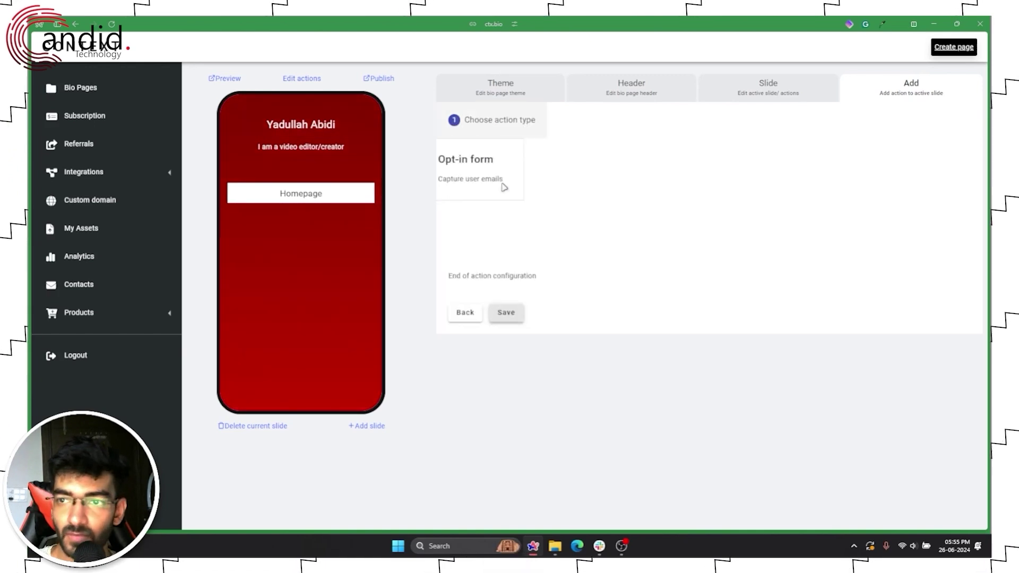